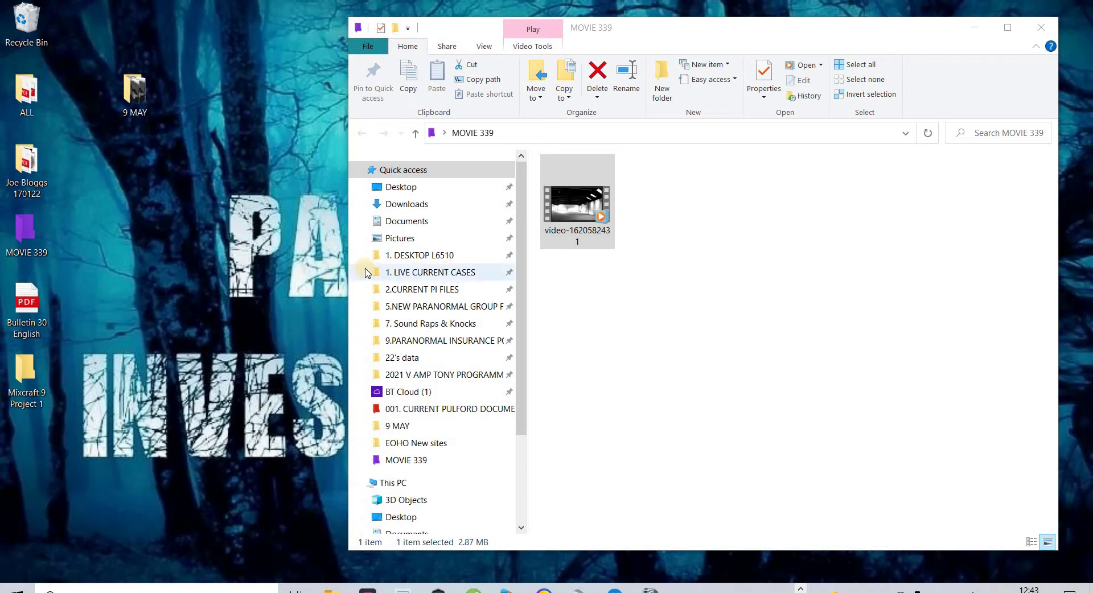
{"action": "double_click", "coordinate": [589, 229]}
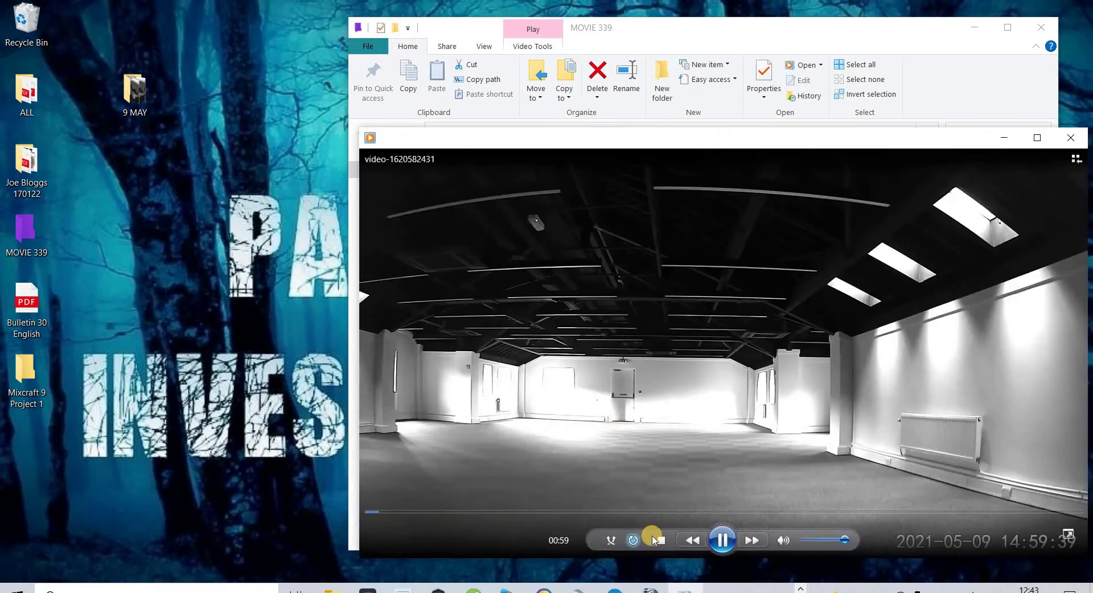
{"action": "left_click", "coordinate": [722, 540]}
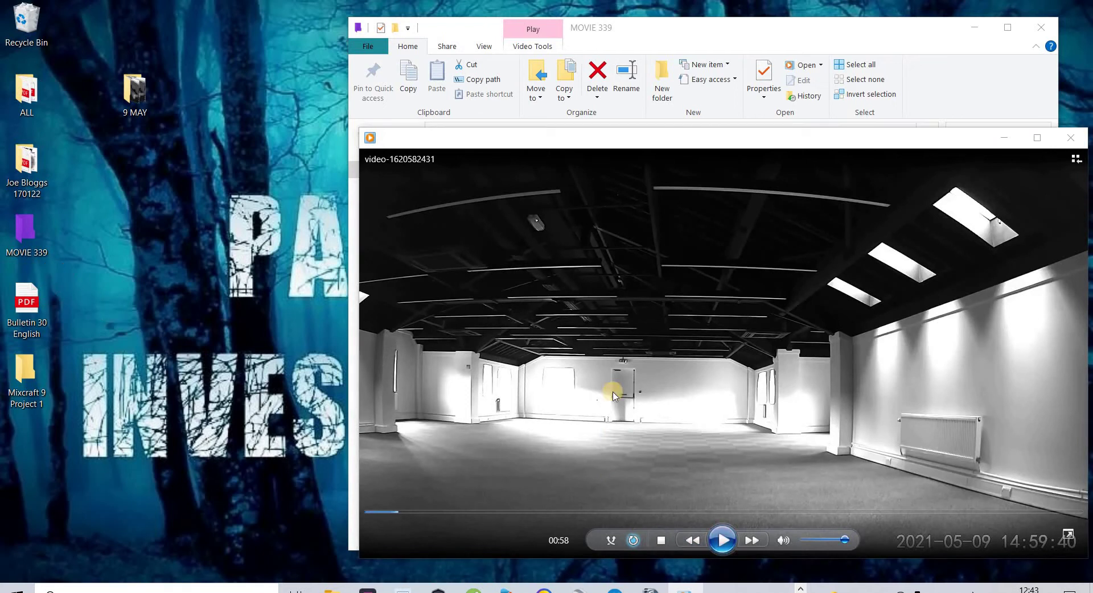
{"action": "left_click_drag", "start_coordinate": [683, 137], "coordinate": [502, 44]}
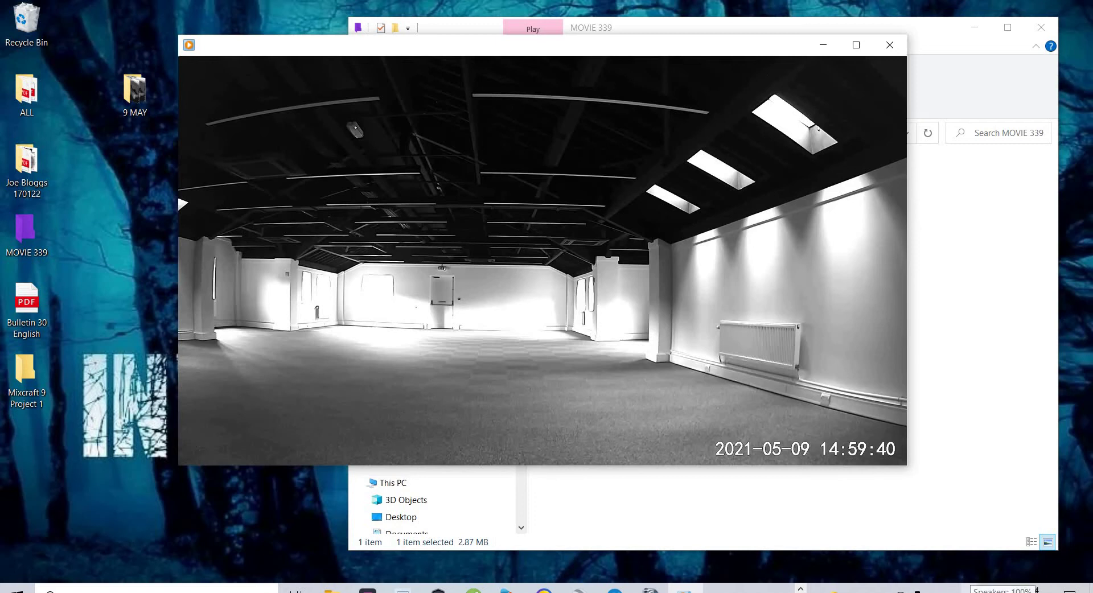
Check the speaker volume, then page the taskbar calendar back through several months
{"action": "left_click", "coordinate": [1003, 589]}
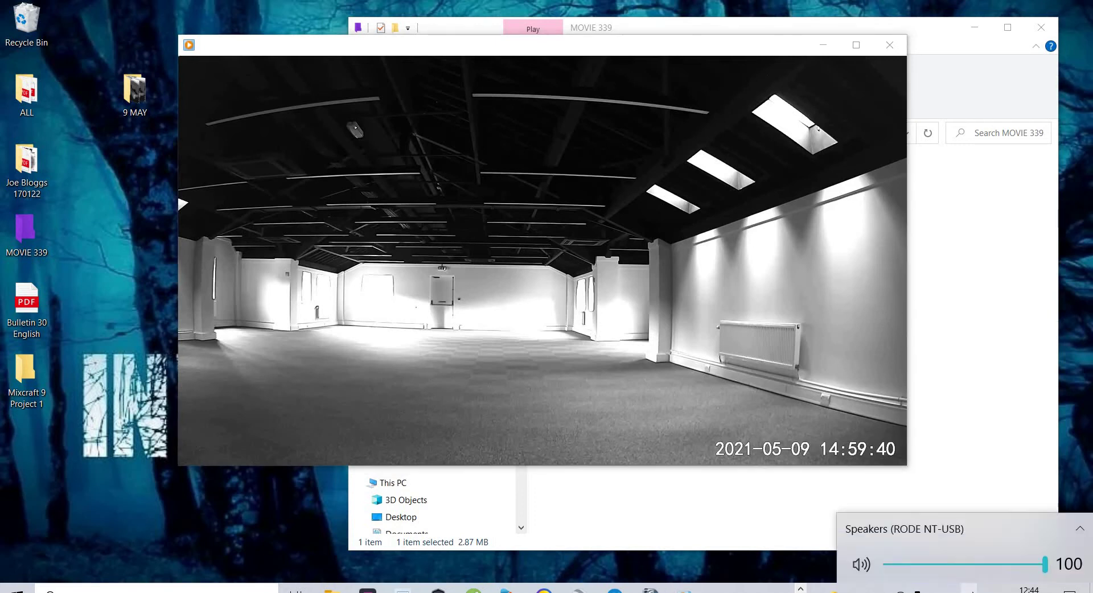
{"action": "left_click", "coordinate": [1002, 590]}
{"action": "left_click", "coordinate": [1029, 589]}
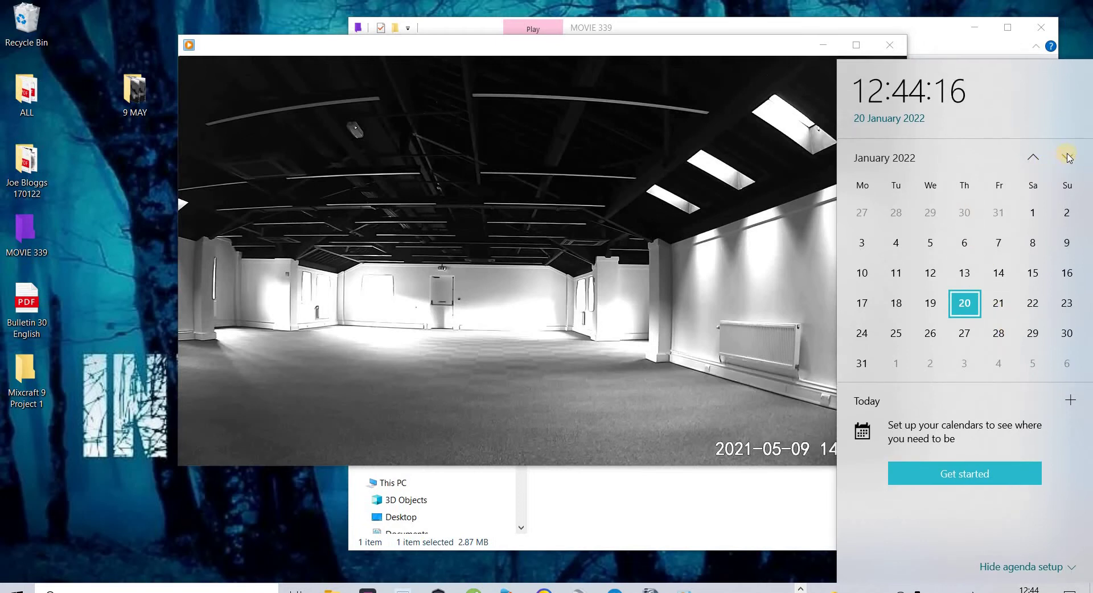
{"action": "left_click", "coordinate": [1031, 156]}
{"action": "left_click", "coordinate": [1031, 156]}
{"action": "left_click", "coordinate": [1030, 156]}
{"action": "left_click", "coordinate": [1030, 156]}
{"action": "left_click", "coordinate": [1031, 156]}
{"action": "left_click", "coordinate": [1031, 156]}
{"action": "left_click", "coordinate": [1031, 156]}
{"action": "left_click", "coordinate": [1031, 156]}
{"action": "left_click", "coordinate": [1031, 156]}
{"action": "left_click", "coordinate": [1031, 156]}
Settle the calendar on May 2021, close it, and bring the Pulford Case Vol 21 report forward
{"action": "left_click", "coordinate": [1068, 158]}
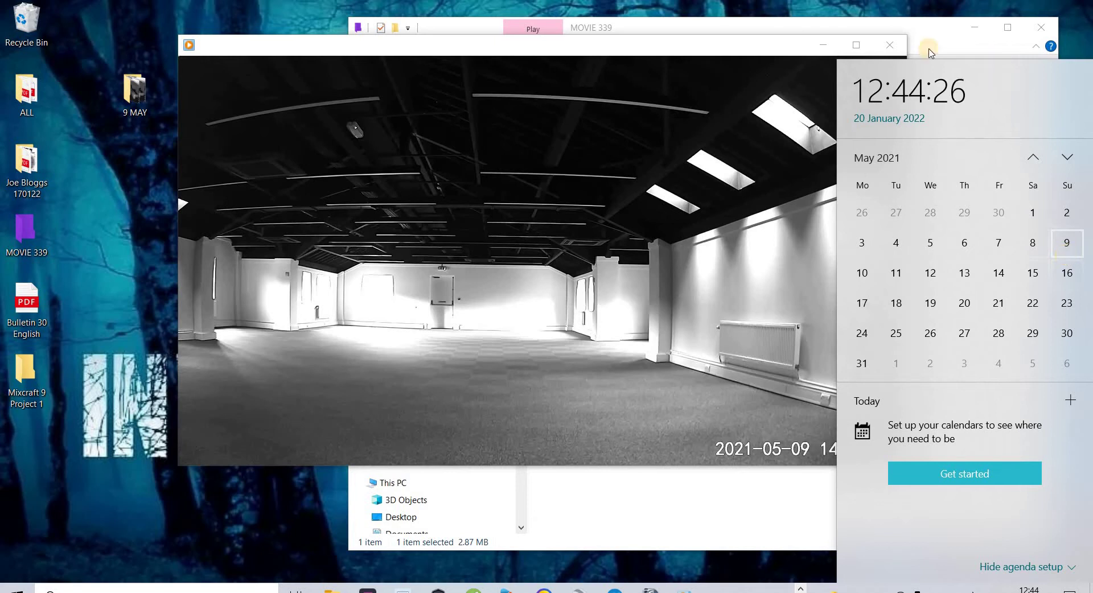
{"action": "left_click", "coordinate": [773, 50]}
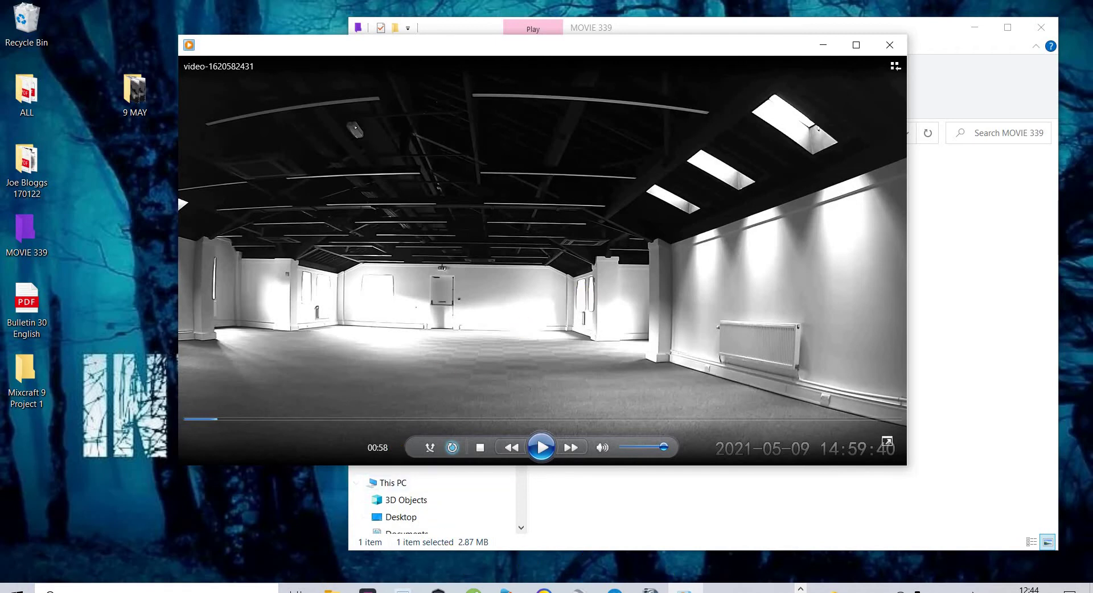
{"action": "left_click", "coordinate": [633, 511]}
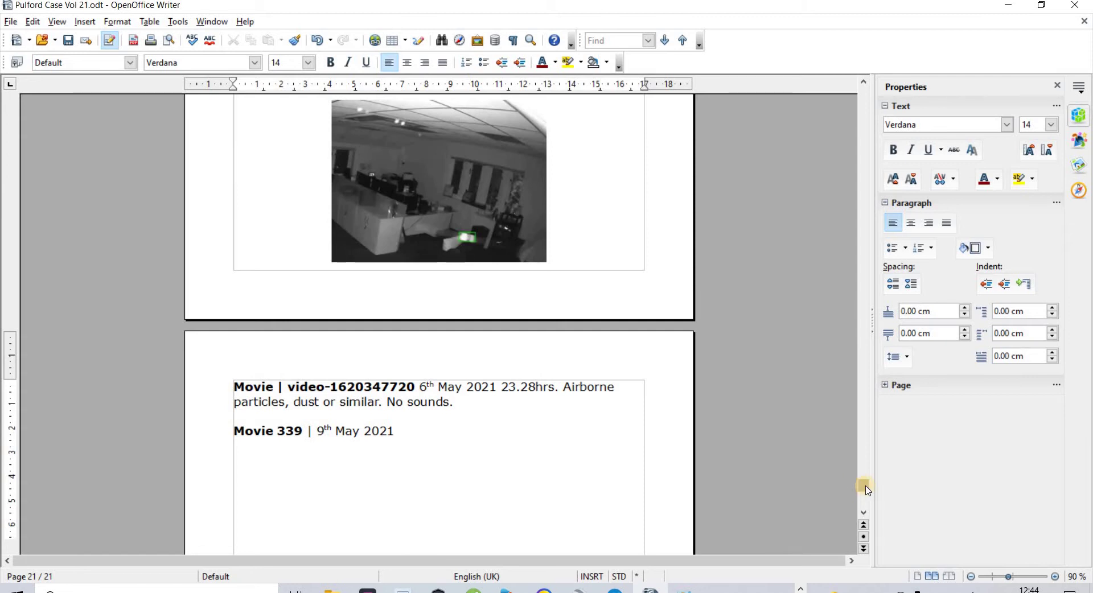
Unbold '24th April 2021' in the Movie 337b heading and scroll down to the Movie 339 entry
{"action": "left_click_drag", "start_coordinate": [866, 488], "coordinate": [872, 477]}
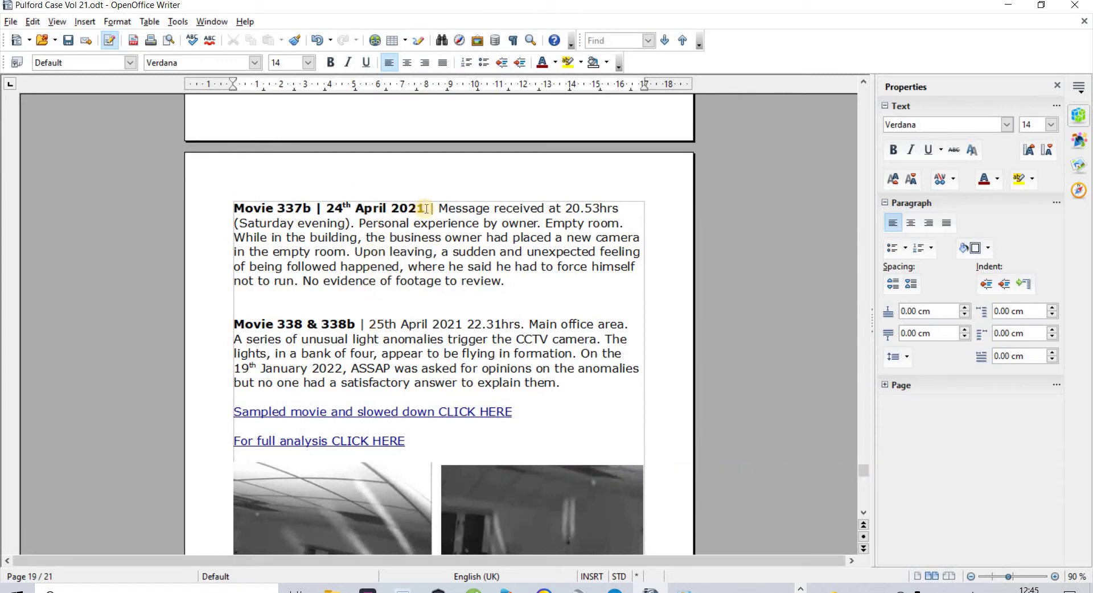
{"action": "left_click_drag", "start_coordinate": [424, 208], "coordinate": [323, 208]}
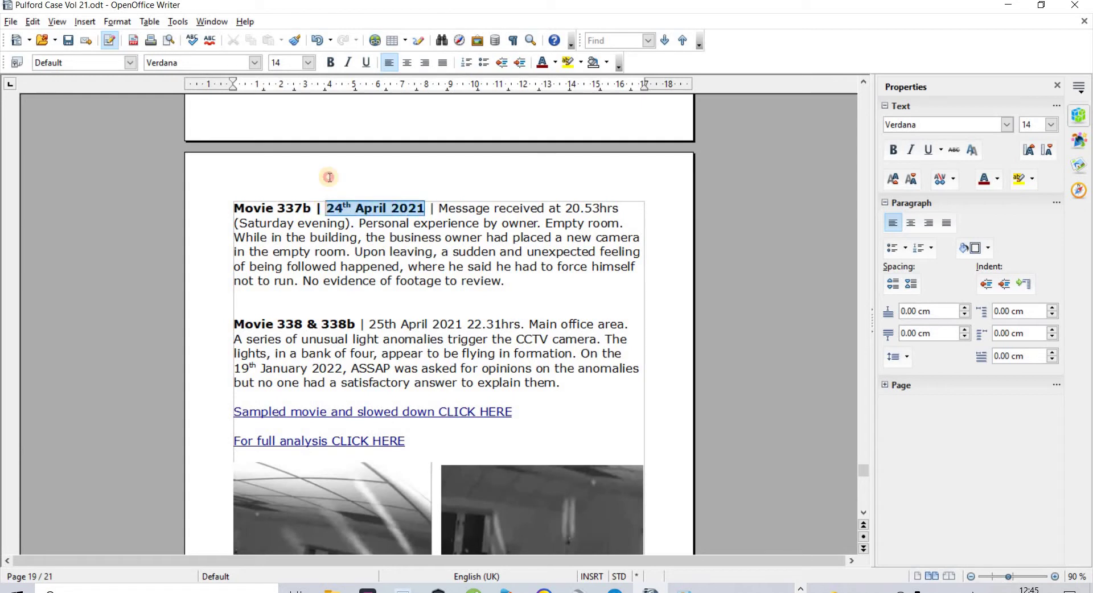
{"action": "left_click", "coordinate": [331, 62]}
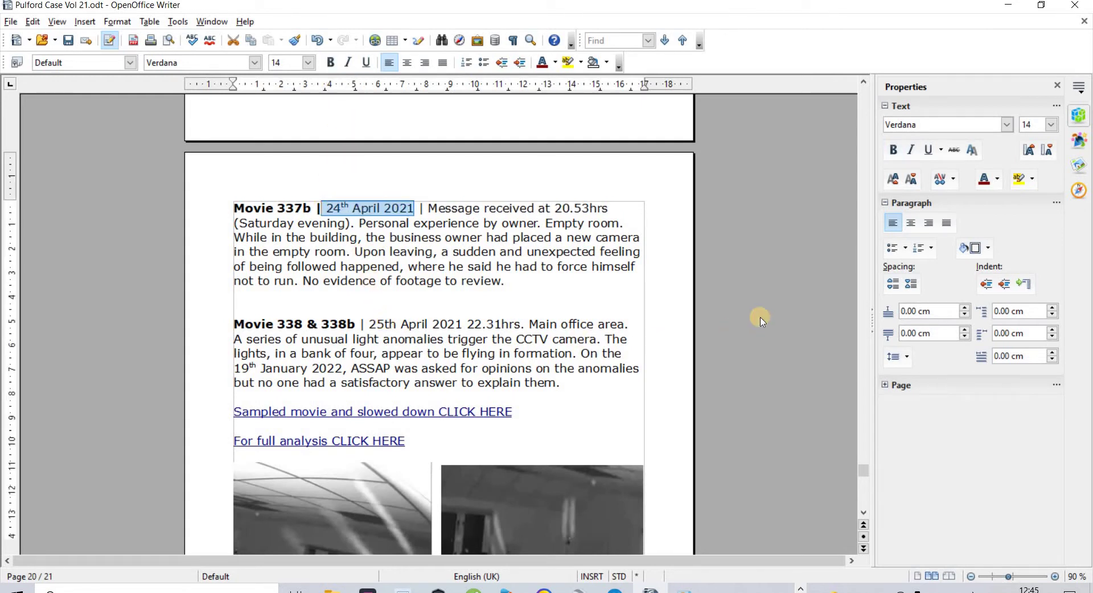
{"action": "mouse_move", "coordinate": [864, 481]}
{"action": "left_mouse_down"}
{"action": "mouse_move", "coordinate": [862, 493]}
{"action": "mouse_move", "coordinate": [354, 351]}
{"action": "left_mouse_up"}
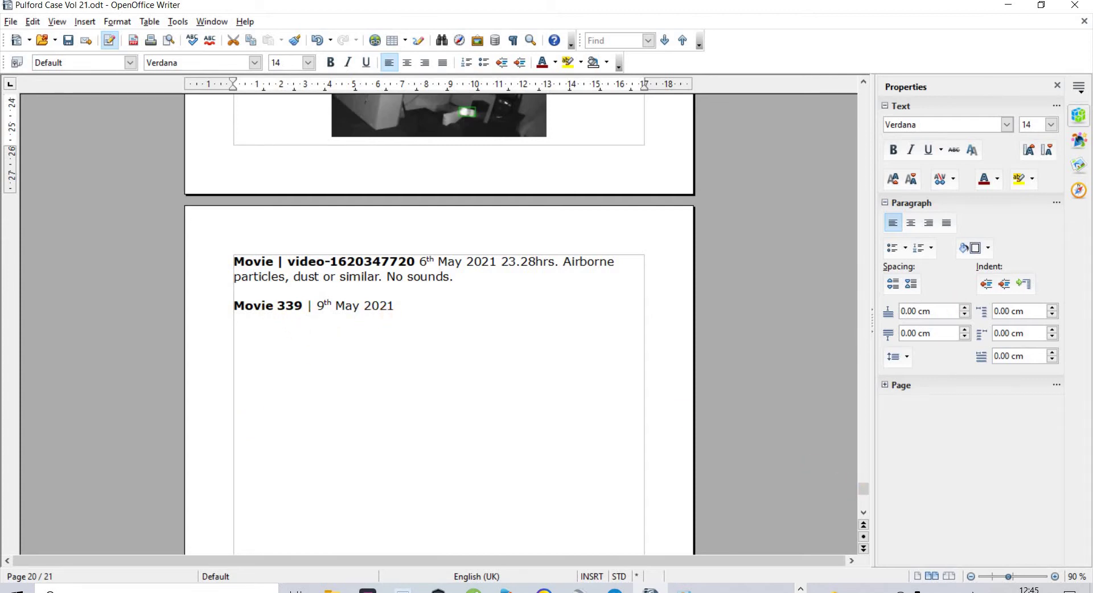
Minimise the report, maximise the player, and replay the MOVIE 339 clip from the start
{"action": "left_click", "coordinate": [1004, 11]}
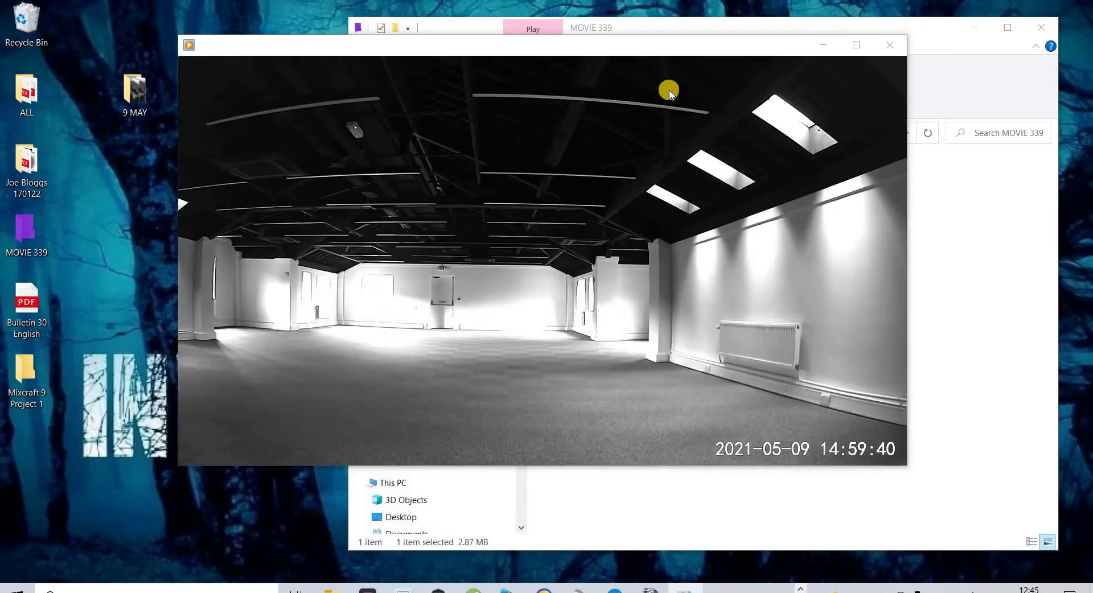
{"action": "left_click", "coordinate": [851, 47]}
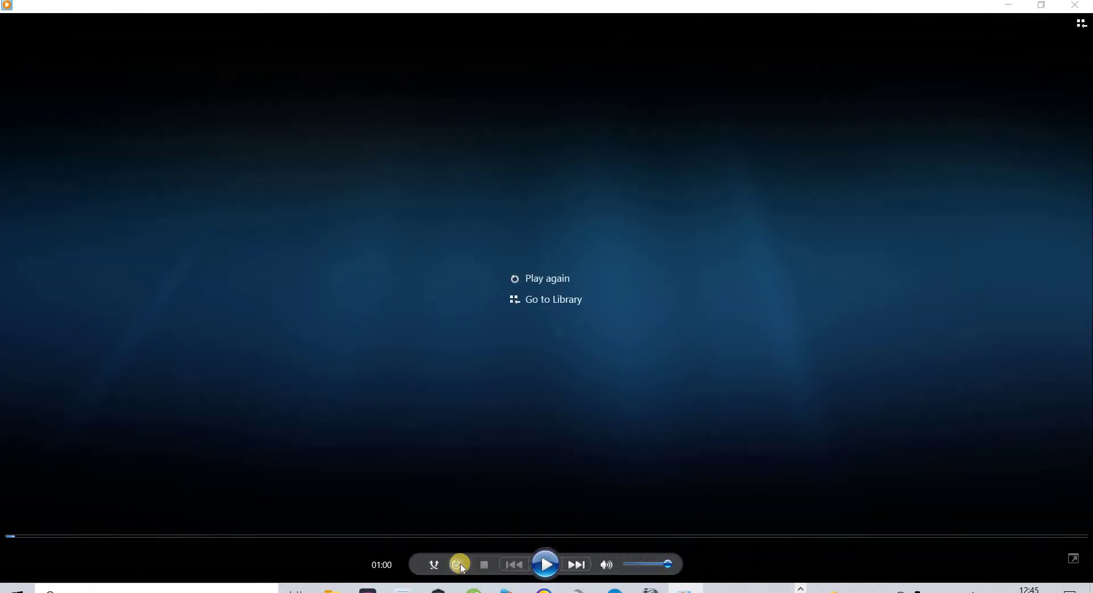
{"action": "left_click", "coordinate": [546, 569]}
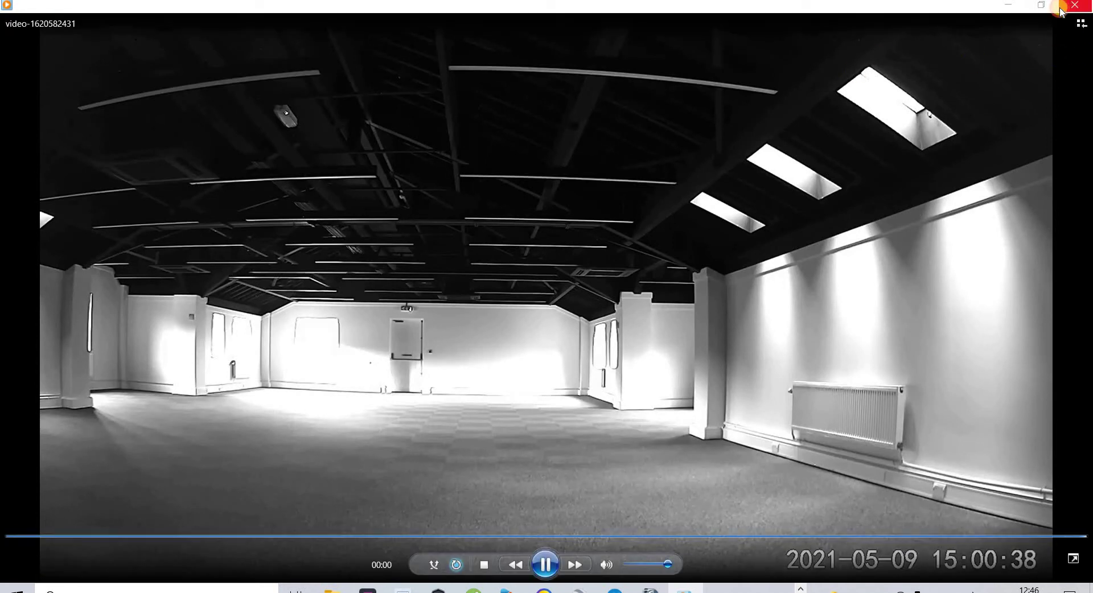
Close the video player and start a new Mixcraft 9 project with the default settings
{"action": "left_click", "coordinate": [1074, 5]}
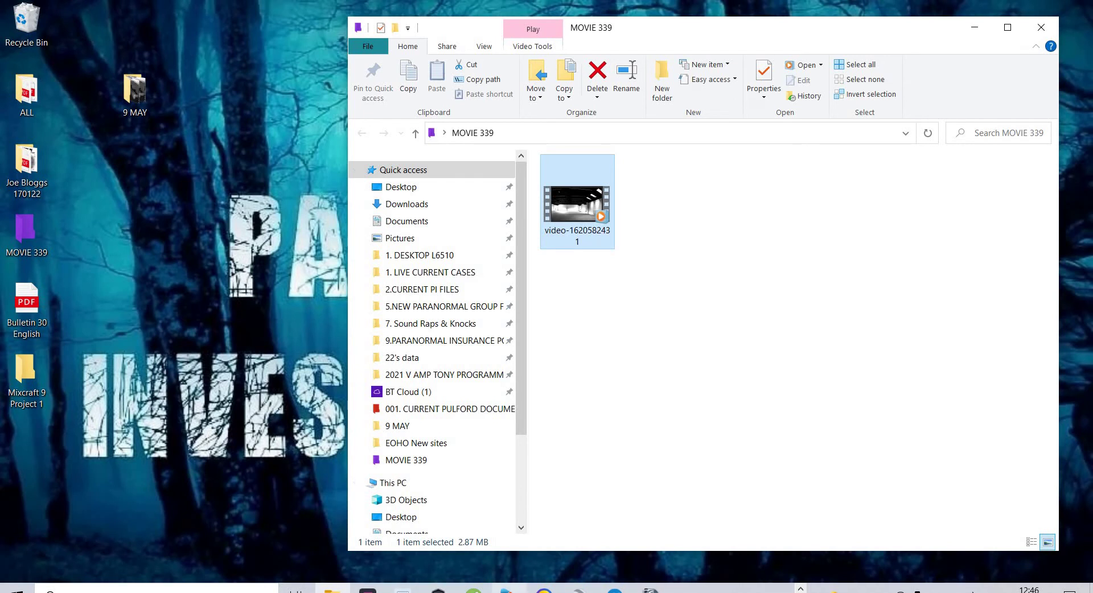
{"action": "left_click", "coordinate": [801, 589]}
{"action": "left_click", "coordinate": [440, 194]}
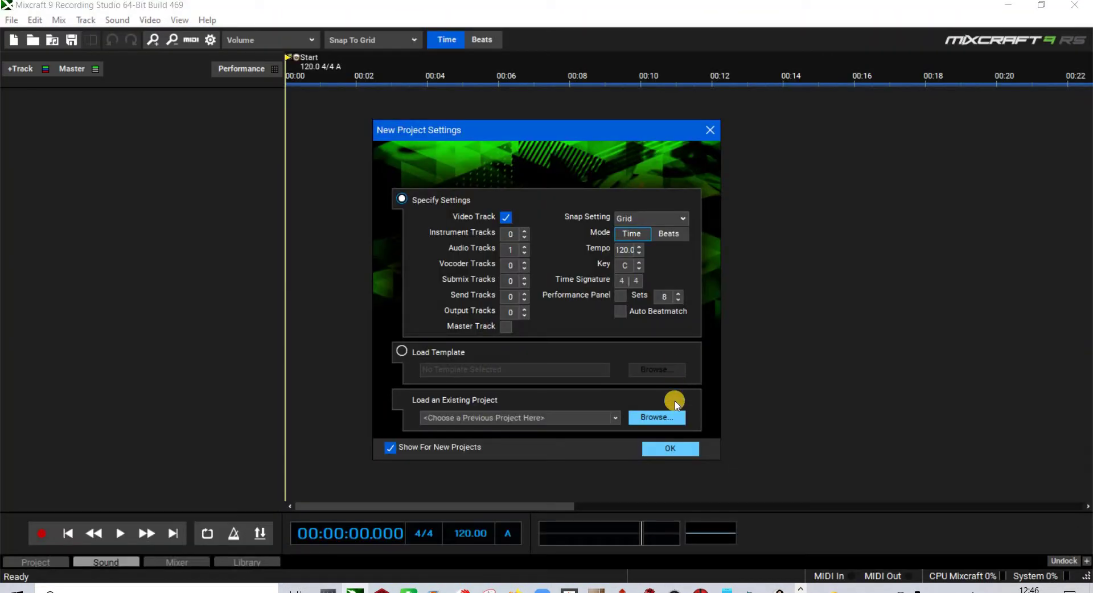
{"action": "left_click", "coordinate": [665, 448]}
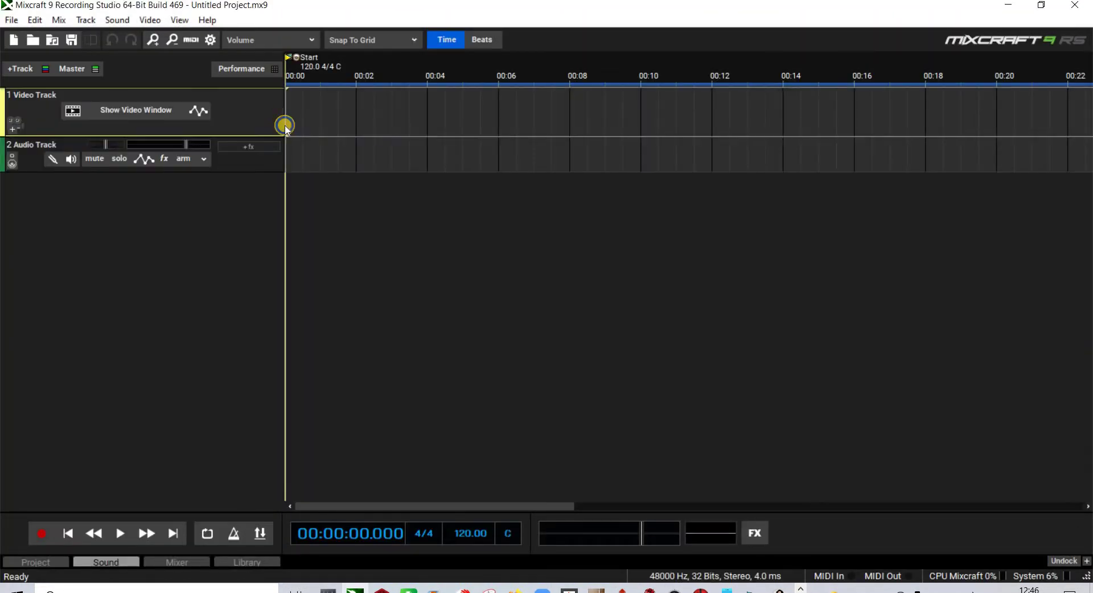
Load video-1620582431.mp4 from Desktop\MOVIE 339 onto the Video Track and delete the extra audio track
{"action": "right_click", "coordinate": [286, 126]}
{"action": "left_click", "coordinate": [366, 261]}
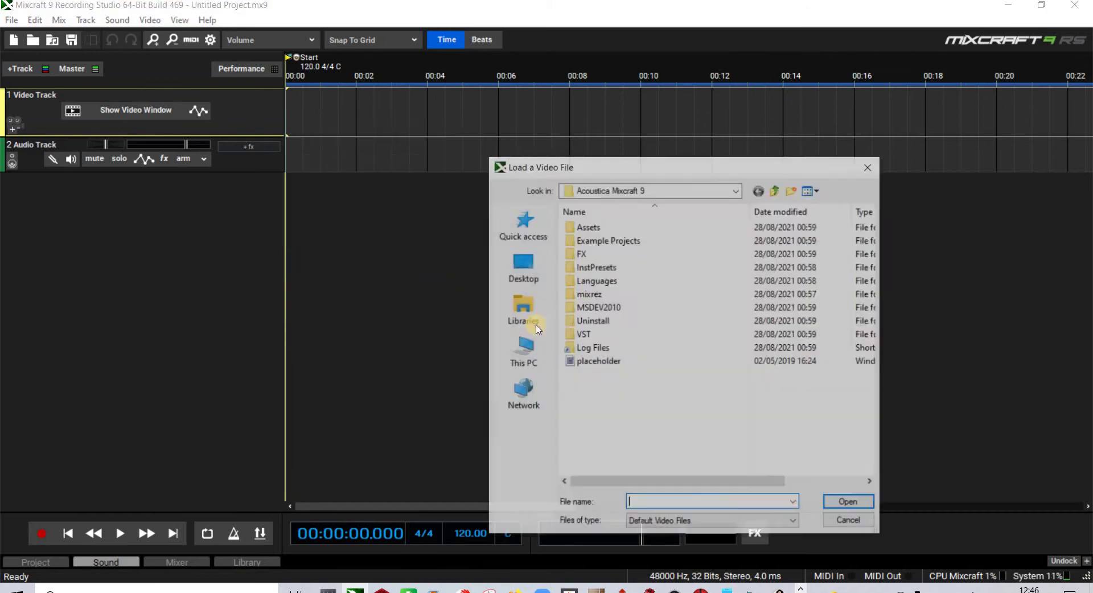
{"action": "left_click", "coordinate": [522, 267]}
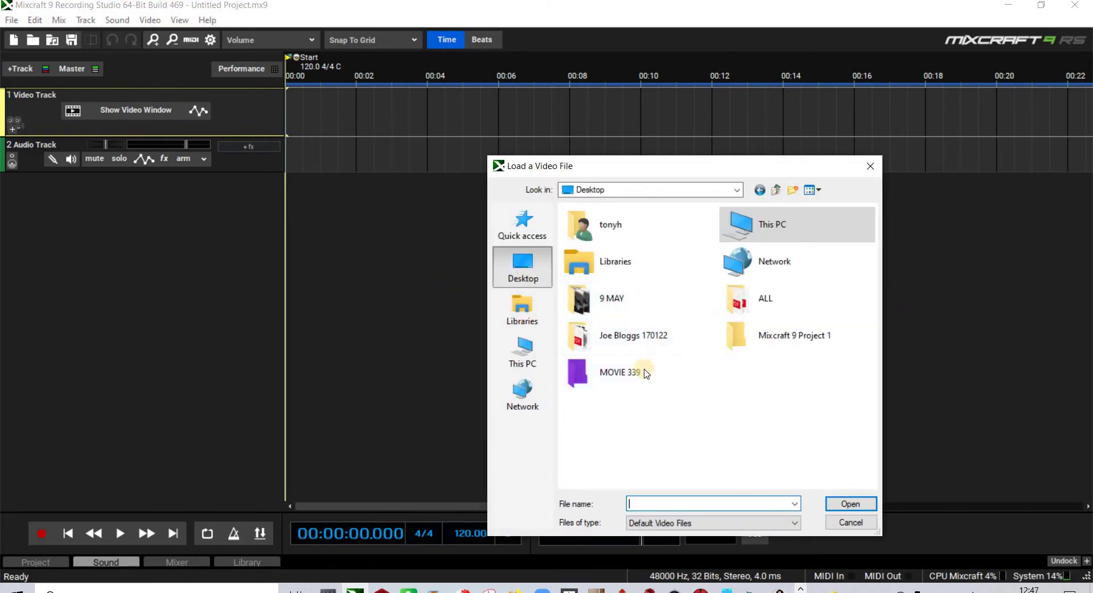
{"action": "double_click", "coordinate": [615, 372]}
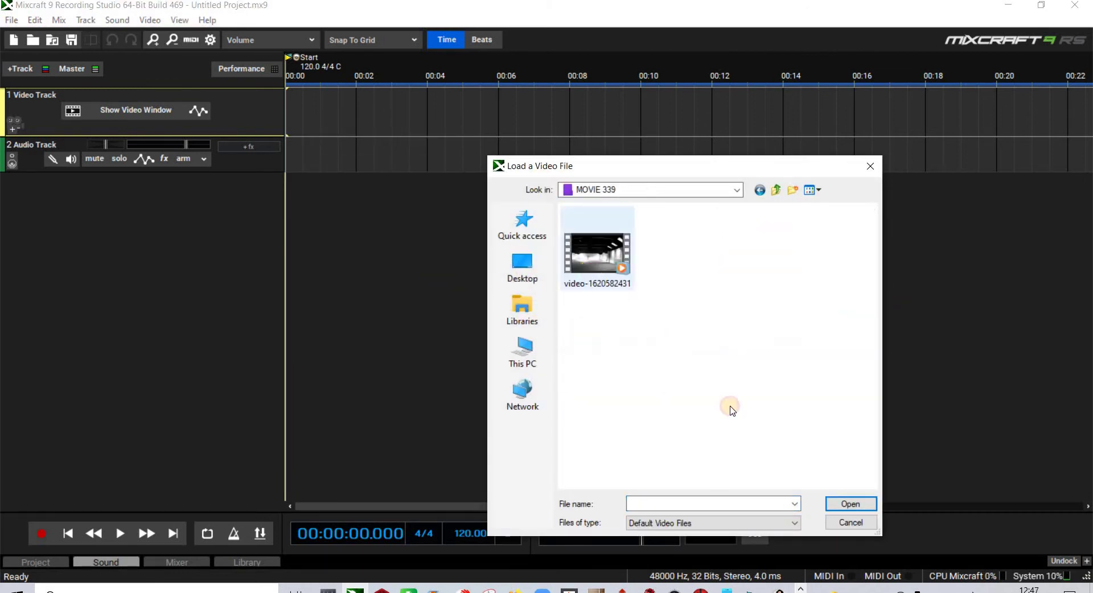
{"action": "left_click", "coordinate": [854, 505]}
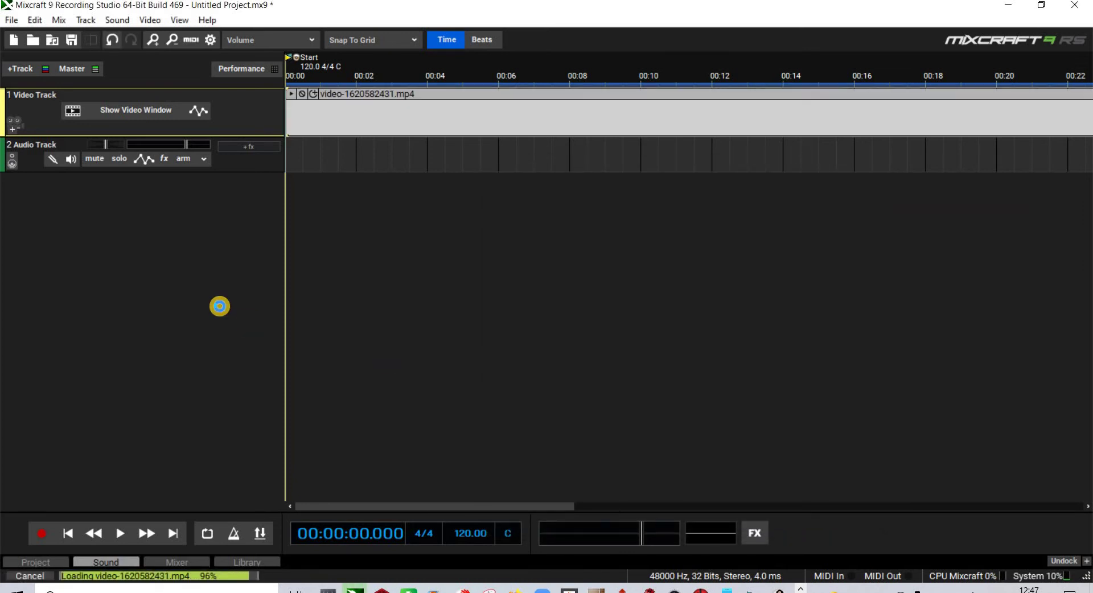
{"action": "right_click", "coordinate": [239, 198]}
{"action": "left_click", "coordinate": [247, 220]}
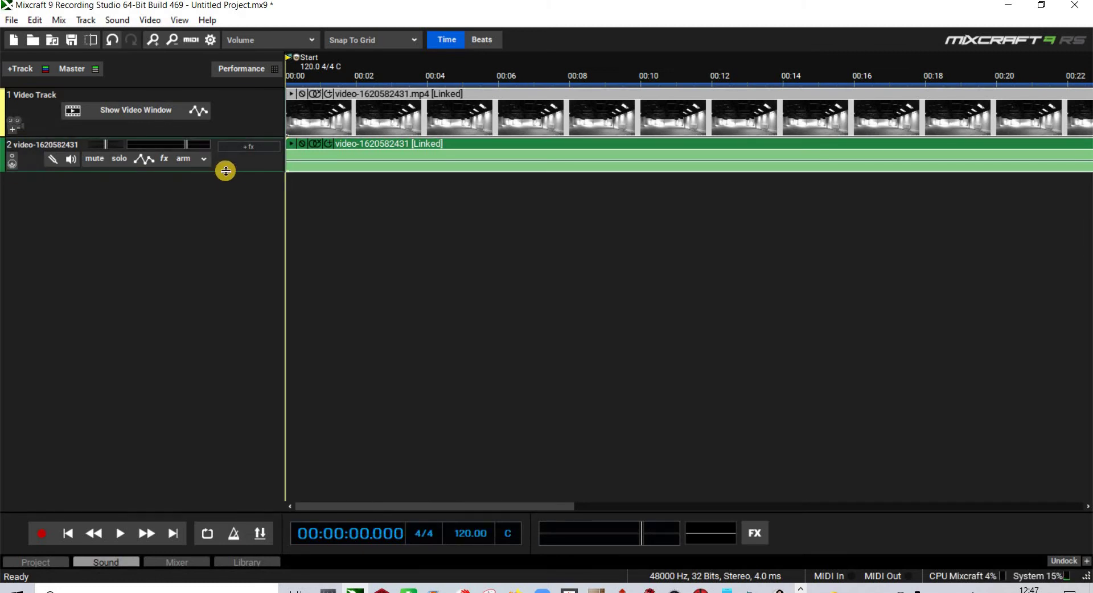
Enlarge the clip's audio track, delete the Video Track confirming Yes, and make the remaining track taller
{"action": "left_click_drag", "start_coordinate": [230, 200], "coordinate": [234, 300]}
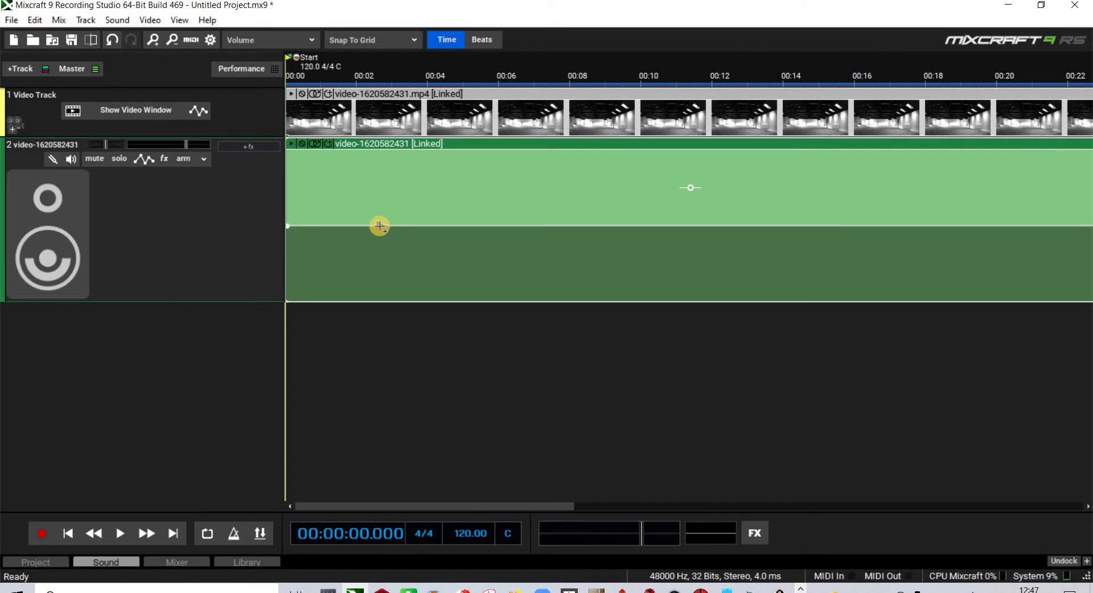
{"action": "right_click", "coordinate": [226, 121]}
{"action": "left_click", "coordinate": [260, 147]}
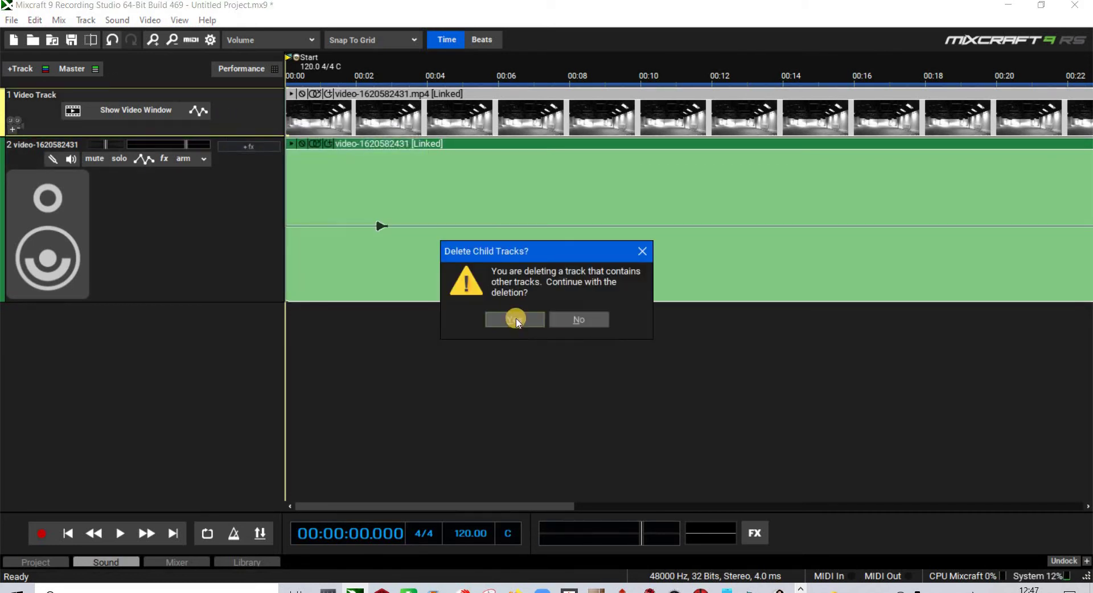
{"action": "key", "text": "Return"}
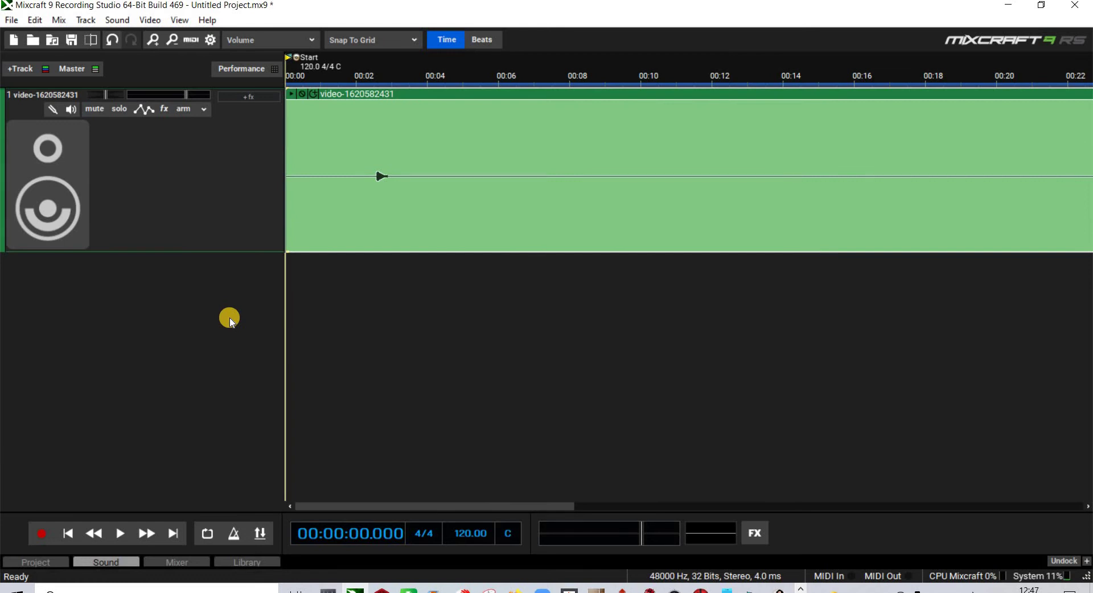
{"action": "mouse_move", "coordinate": [218, 277]}
{"action": "left_mouse_down"}
{"action": "mouse_move", "coordinate": [231, 335]}
{"action": "mouse_move", "coordinate": [373, 493]}
{"action": "mouse_move", "coordinate": [979, 518]}
{"action": "mouse_move", "coordinate": [537, 520]}
{"action": "mouse_move", "coordinate": [275, 501]}
{"action": "mouse_move", "coordinate": [261, 488]}
{"action": "left_mouse_up"}
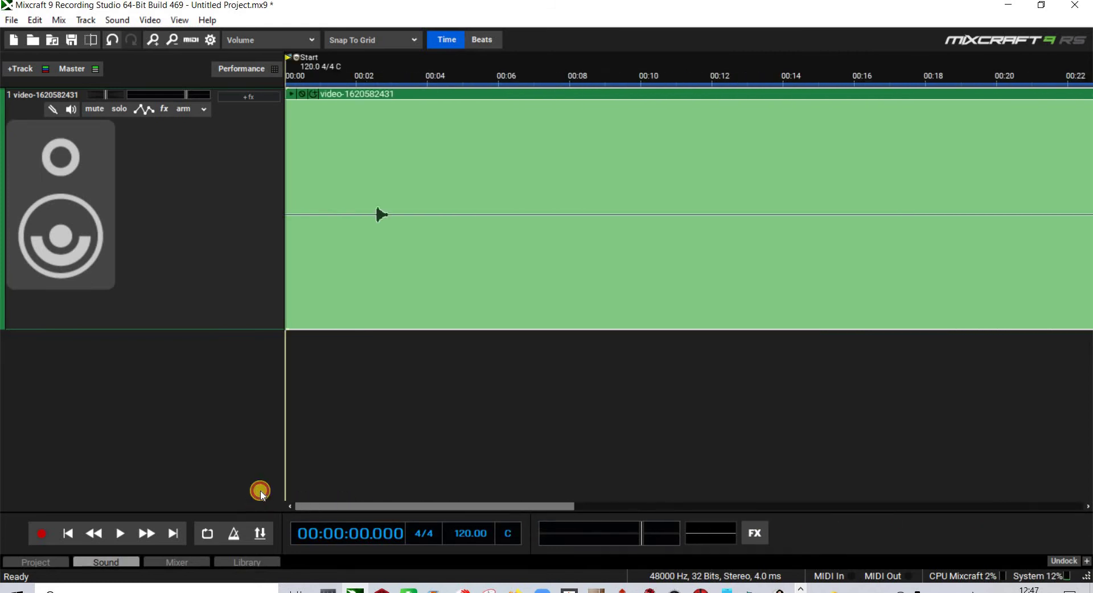
Dismiss the master track effects list, keeping the Voxengo Spectrum Analyzer window open
{"action": "left_click", "coordinate": [754, 534]}
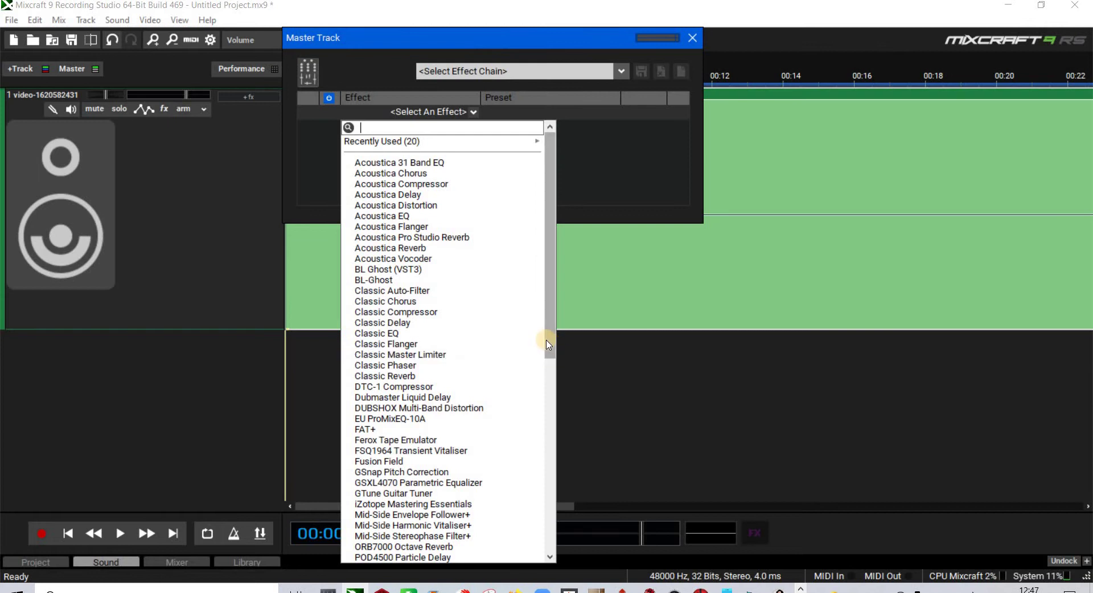
{"action": "scroll", "coordinate": [555, 544], "scroll_direction": "down", "scroll_amount": 10}
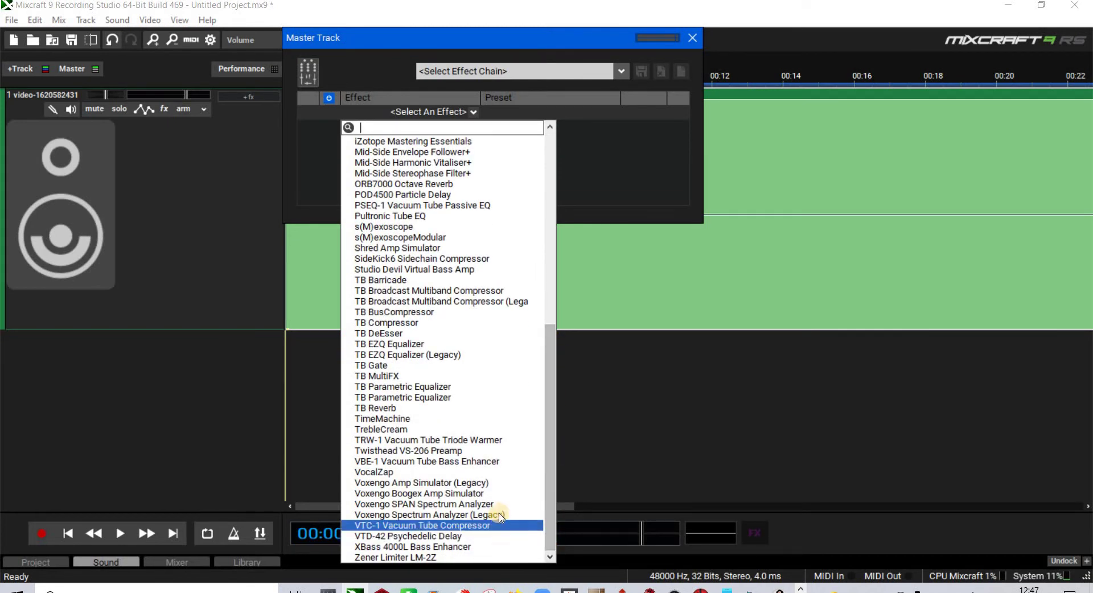
{"action": "left_click", "coordinate": [563, 340]}
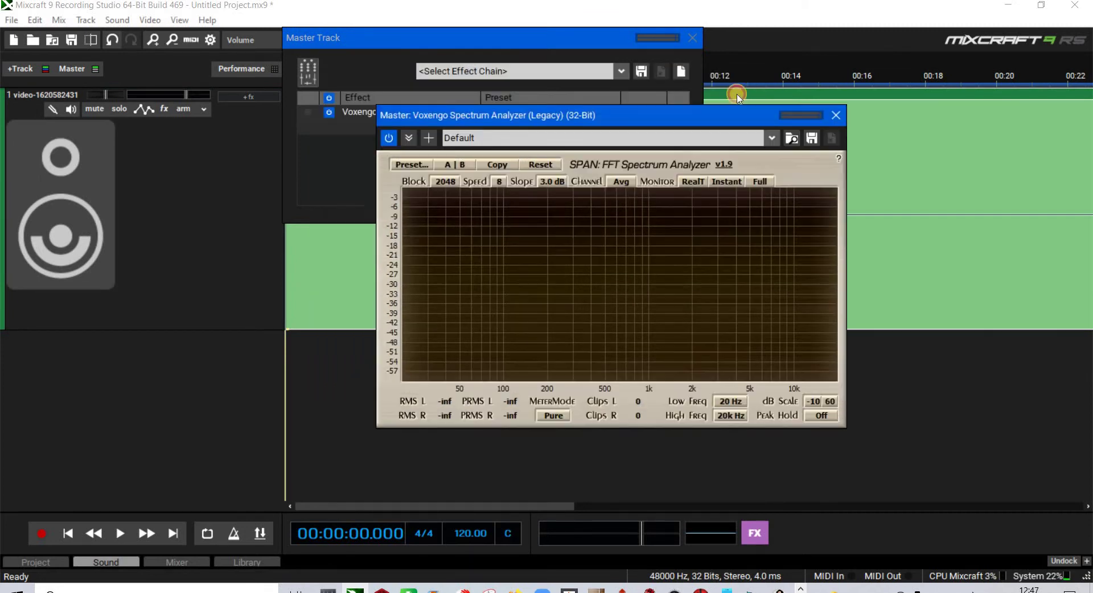
Close the effects panel, move the analyzer right, and play the audio until just after the bang
{"action": "left_click", "coordinate": [693, 37]}
{"action": "mouse_move", "coordinate": [675, 156]}
{"action": "left_mouse_down"}
{"action": "mouse_move", "coordinate": [771, 144]}
{"action": "mouse_move", "coordinate": [802, 157]}
{"action": "left_mouse_up"}
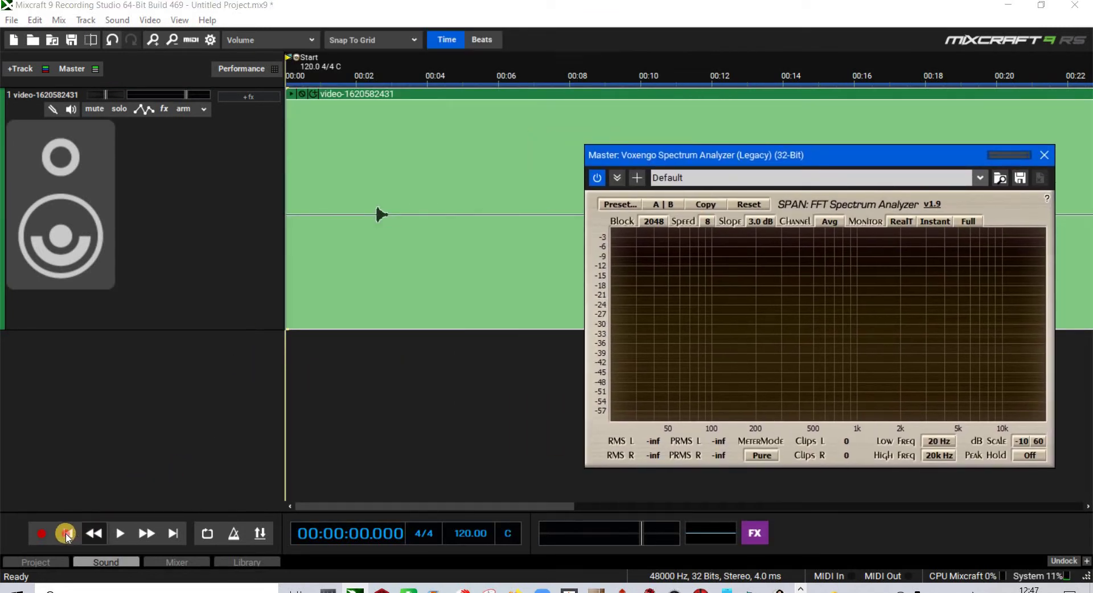
{"action": "left_click", "coordinate": [125, 533]}
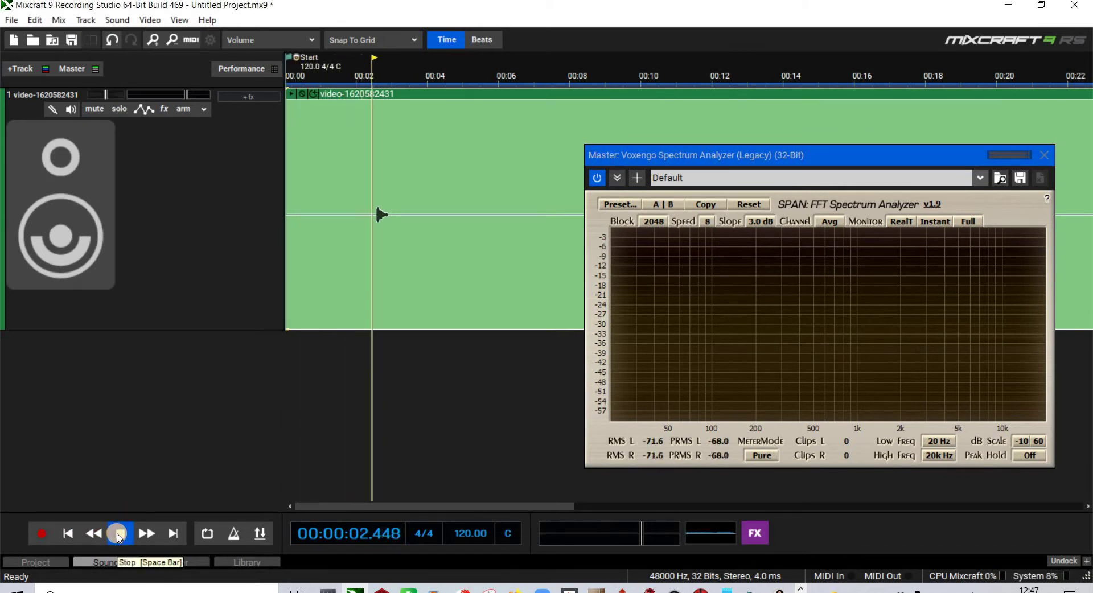
{"action": "key", "text": "space"}
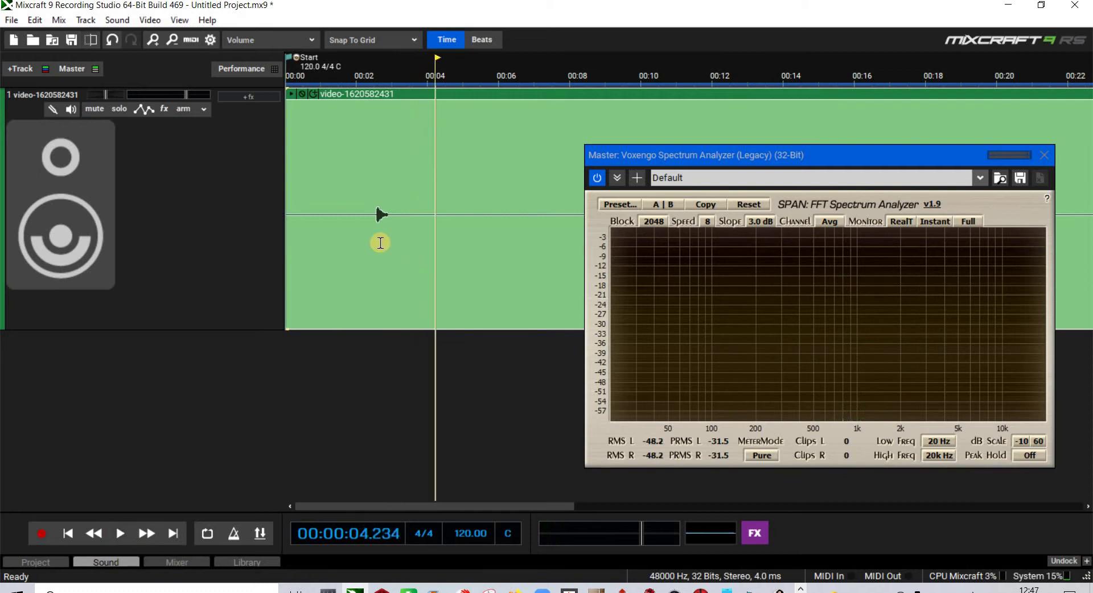
Loop the selected range around the bang and switch the analyzer Monitor mode from RealT to Avg
{"action": "left_click", "coordinate": [385, 222]}
{"action": "mouse_move", "coordinate": [427, 196]}
{"action": "left_mouse_down"}
{"action": "mouse_move", "coordinate": [344, 196]}
{"action": "mouse_move", "coordinate": [339, 217]}
{"action": "left_mouse_up"}
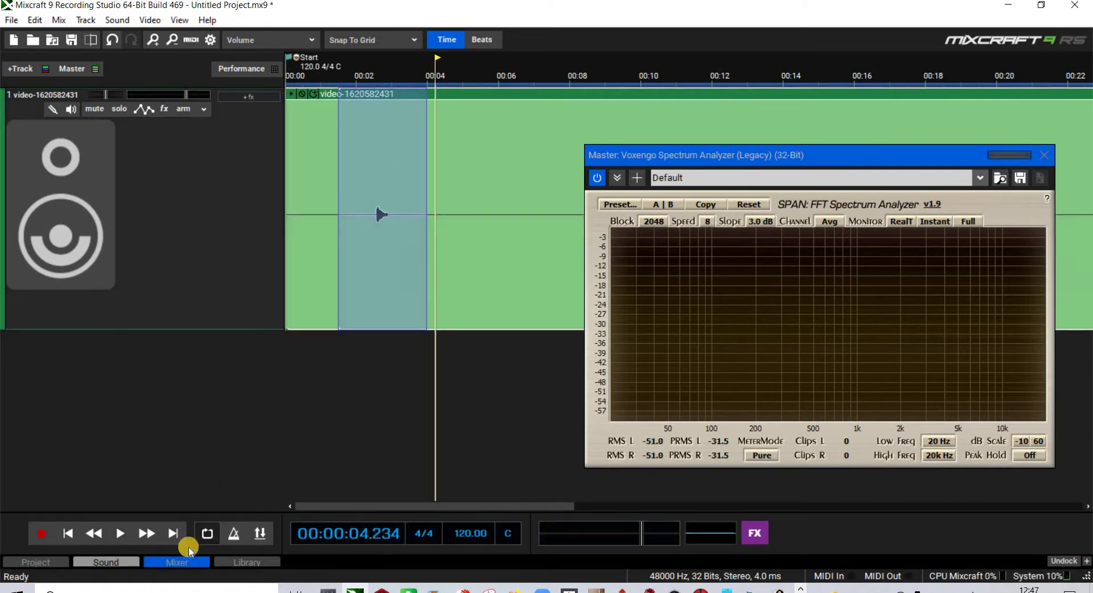
{"action": "left_click", "coordinate": [206, 533]}
{"action": "key", "text": "space"}
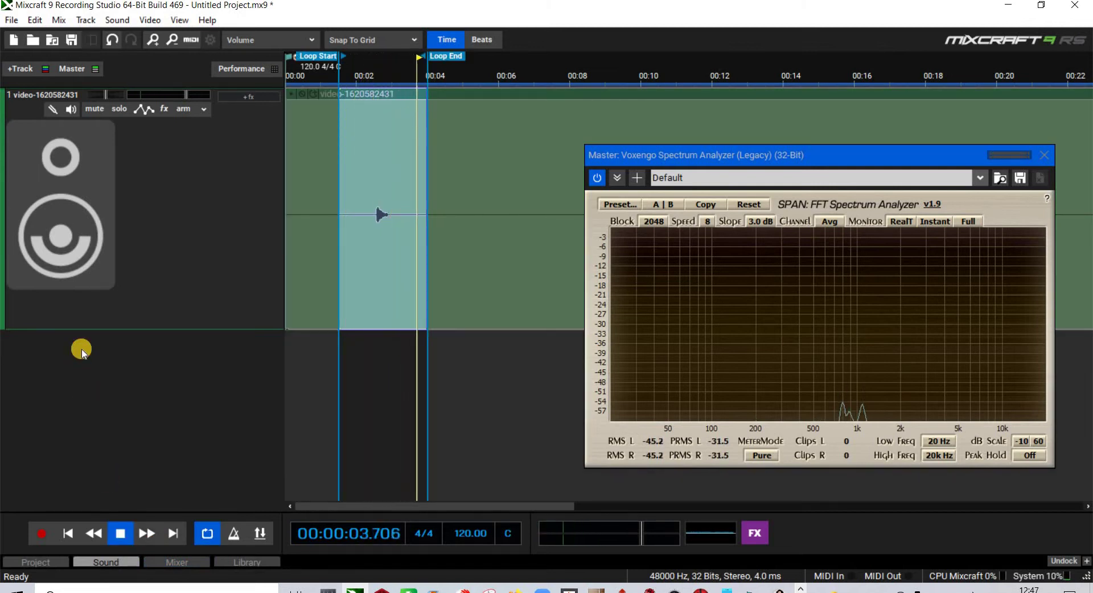
{"action": "left_click", "coordinate": [905, 227]}
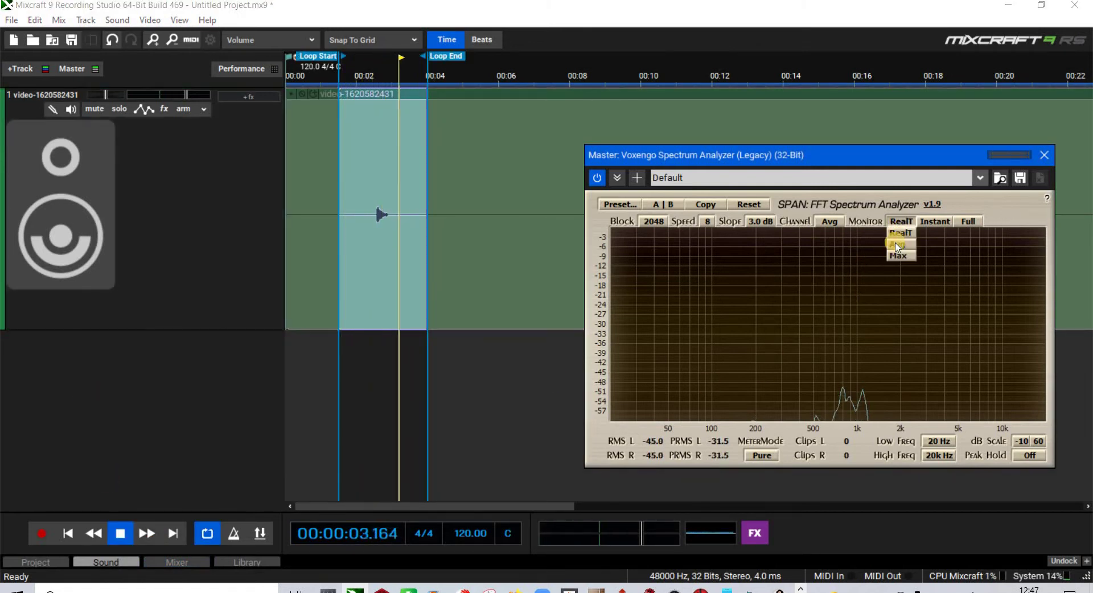
{"action": "left_click", "coordinate": [893, 244]}
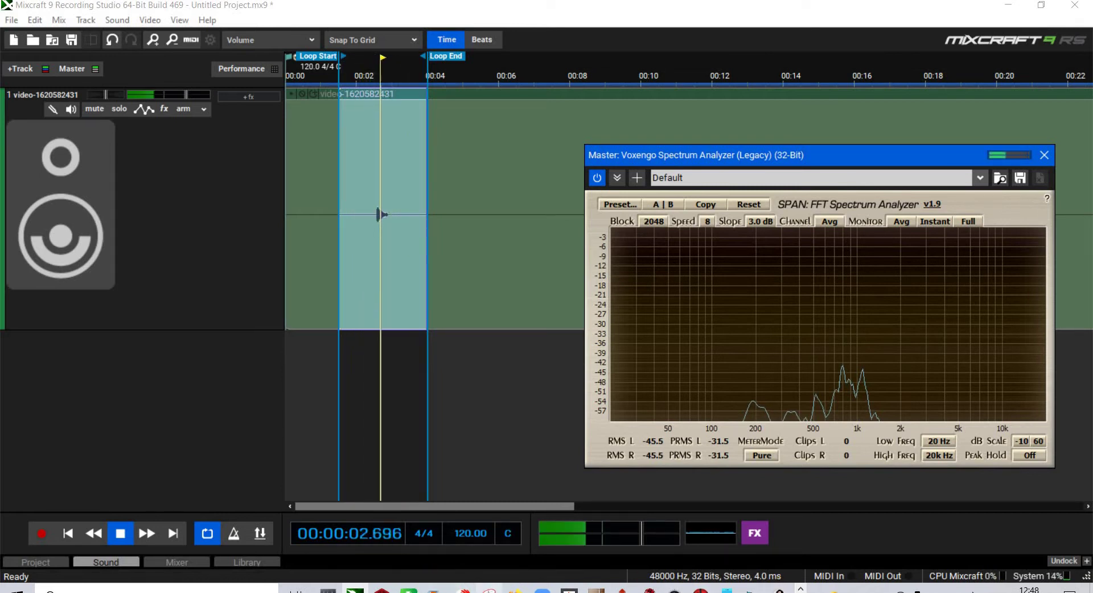
Snip the spectrum analyzer window and save it to the Desktop as the JPEG 'BANG'
{"action": "left_click_drag", "start_coordinate": [540, 214], "coordinate": [272, 157]}
{"action": "left_click", "coordinate": [165, 178]}
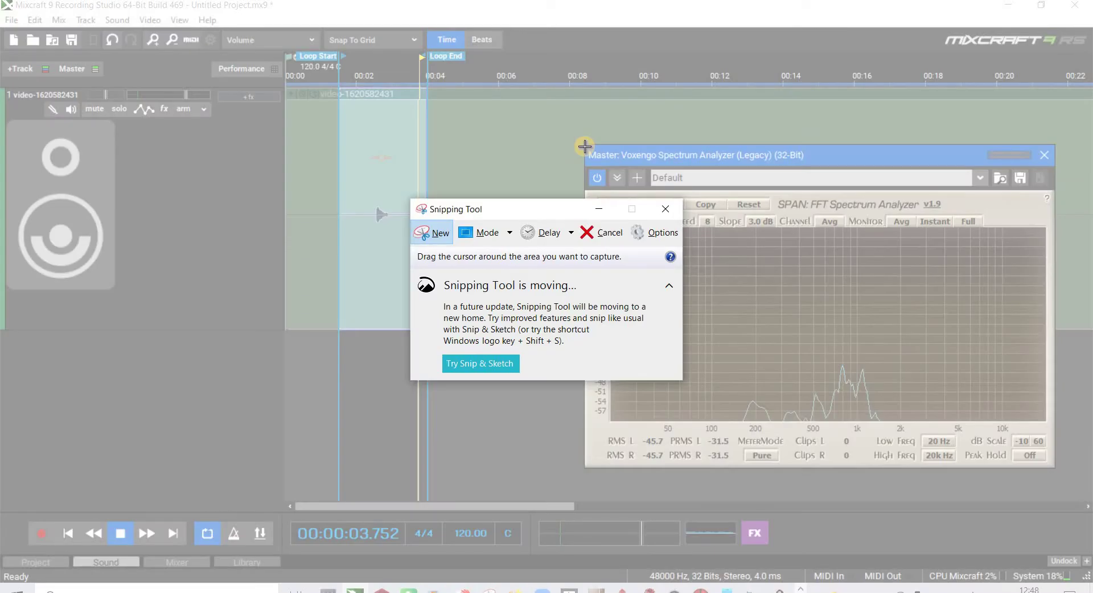
{"action": "left_click_drag", "start_coordinate": [585, 144], "coordinate": [1057, 470]}
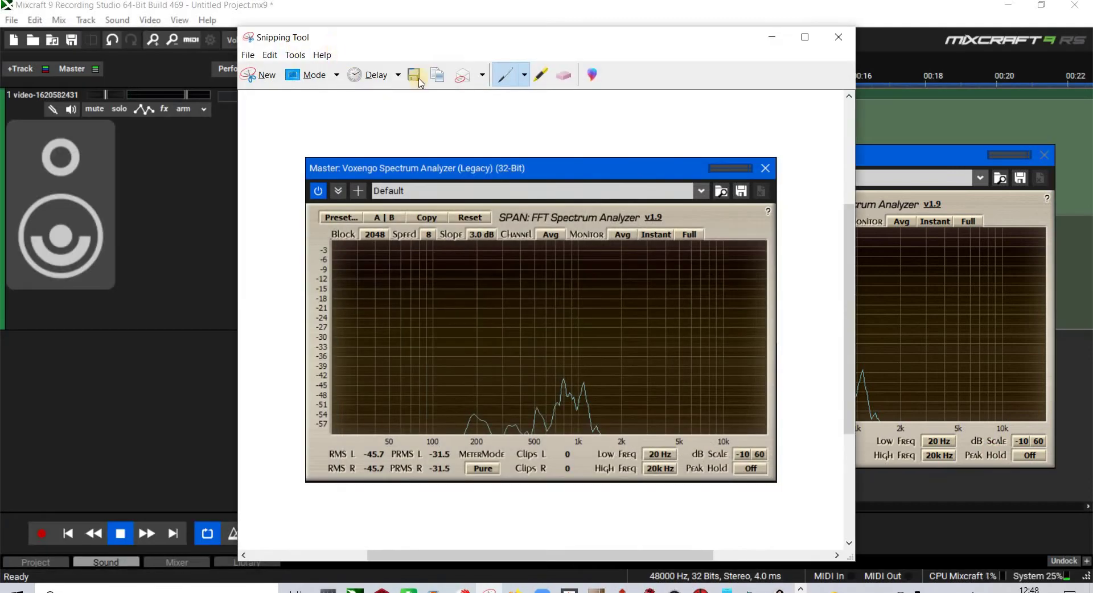
{"action": "left_click", "coordinate": [414, 74]}
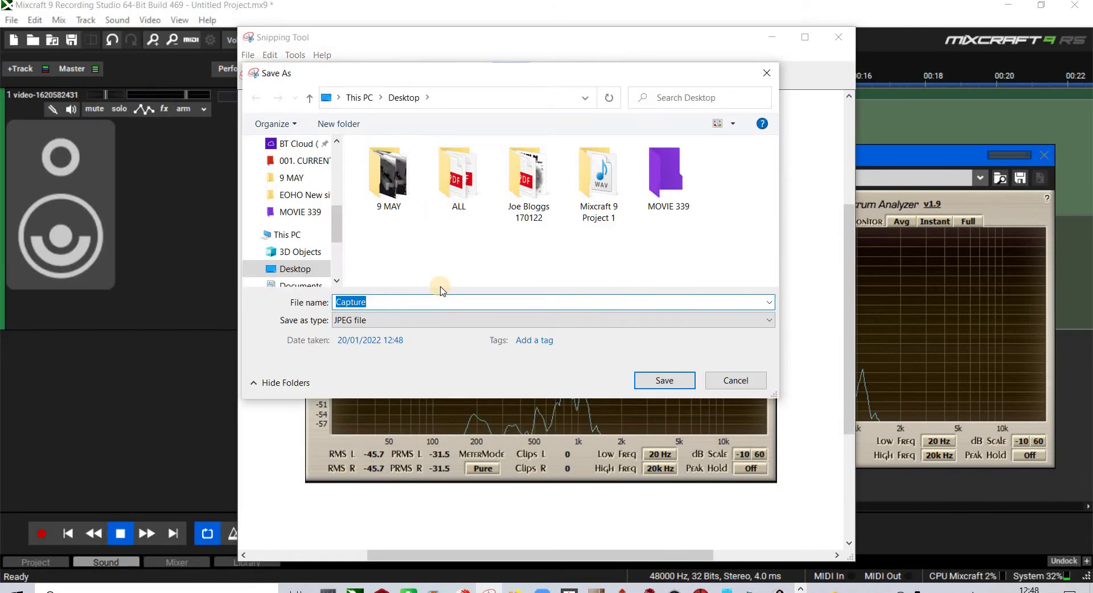
{"action": "type", "text": "BANG"}
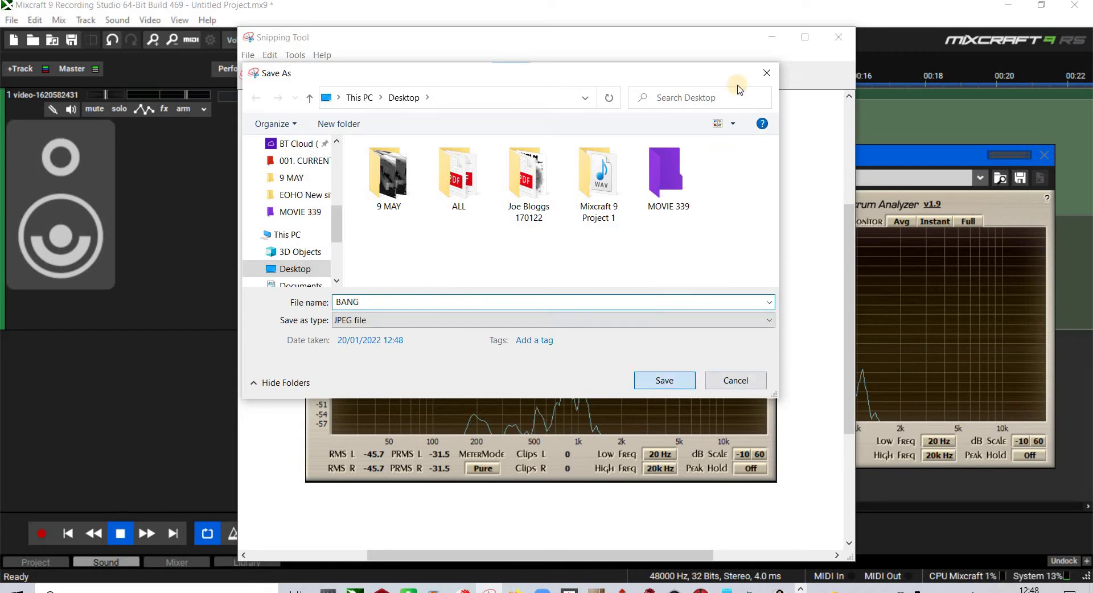
{"action": "key", "text": "Return"}
Close Snipping Tool, stop the loop, view page 19's earlier bang spectra, and minimise the report
{"action": "left_click", "coordinate": [838, 41]}
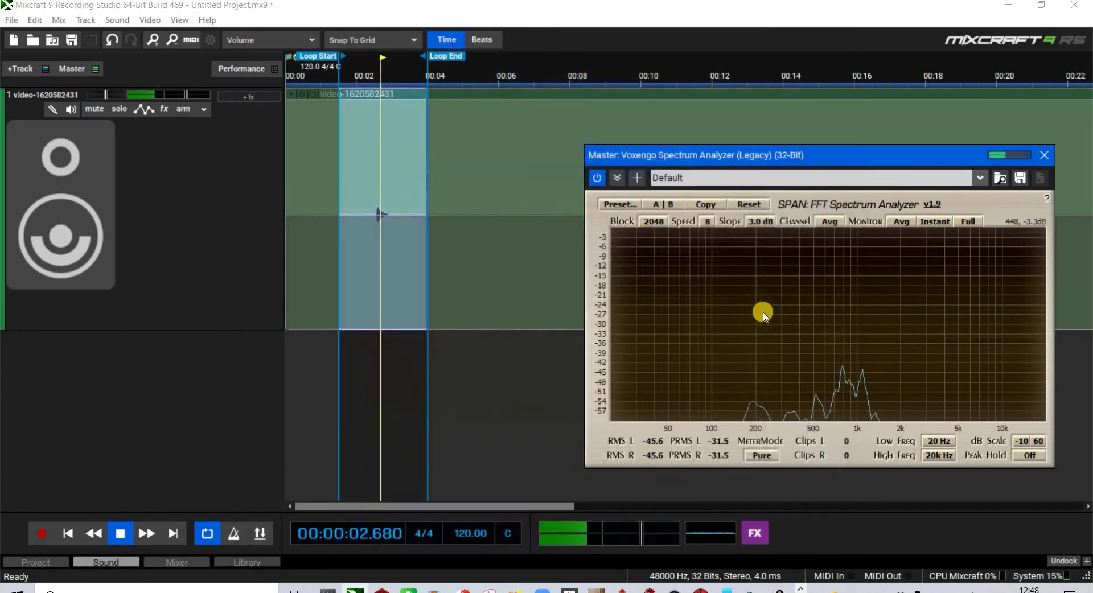
{"action": "left_click", "coordinate": [120, 534]}
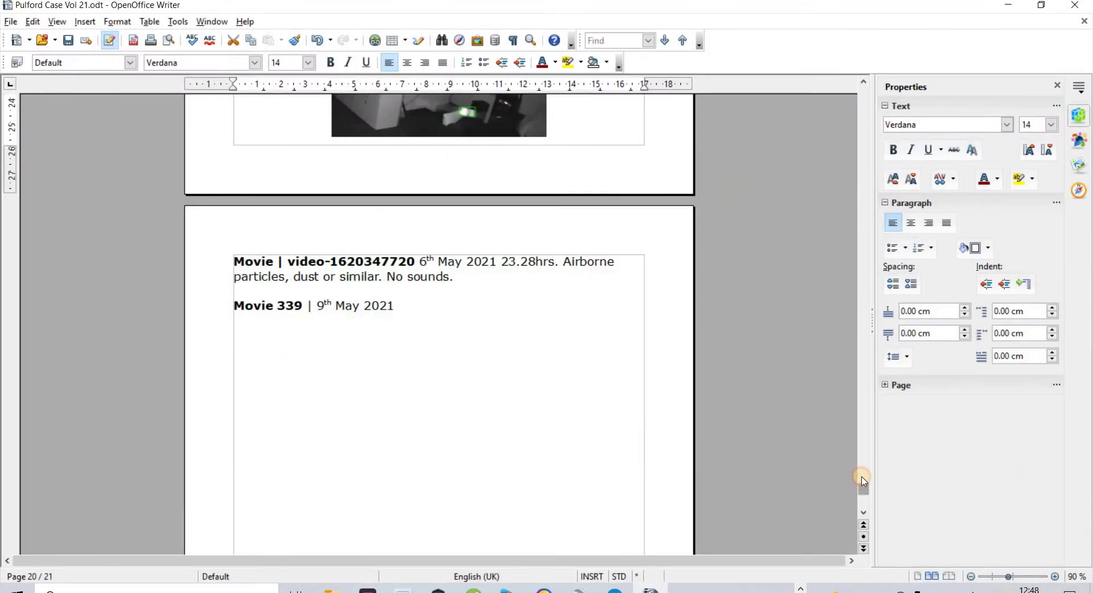
{"action": "left_click_drag", "start_coordinate": [863, 481], "coordinate": [865, 462]}
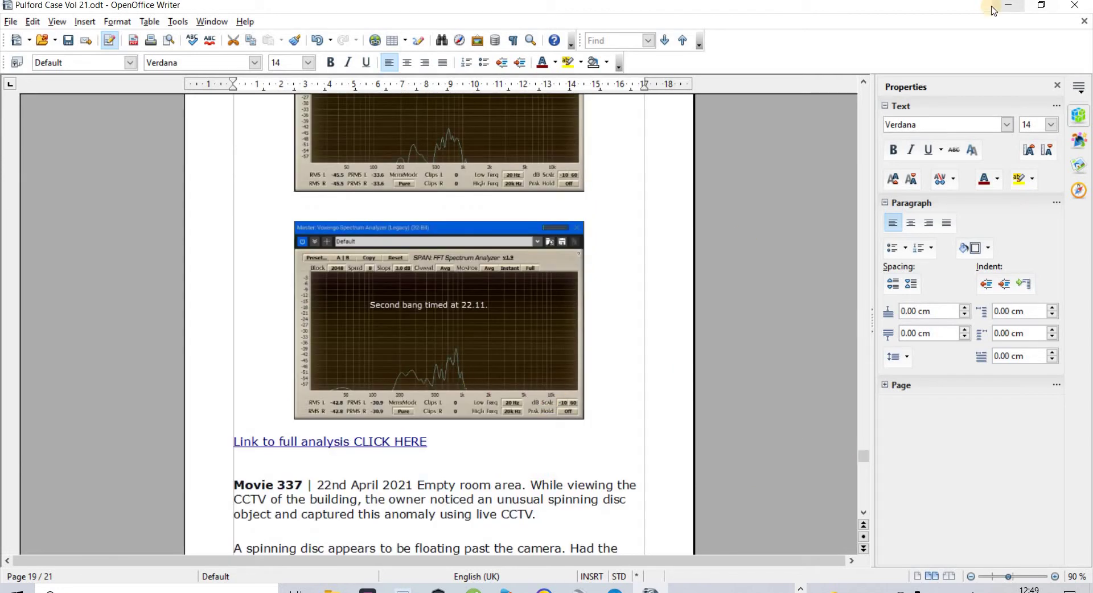
{"action": "left_click", "coordinate": [1008, 5]}
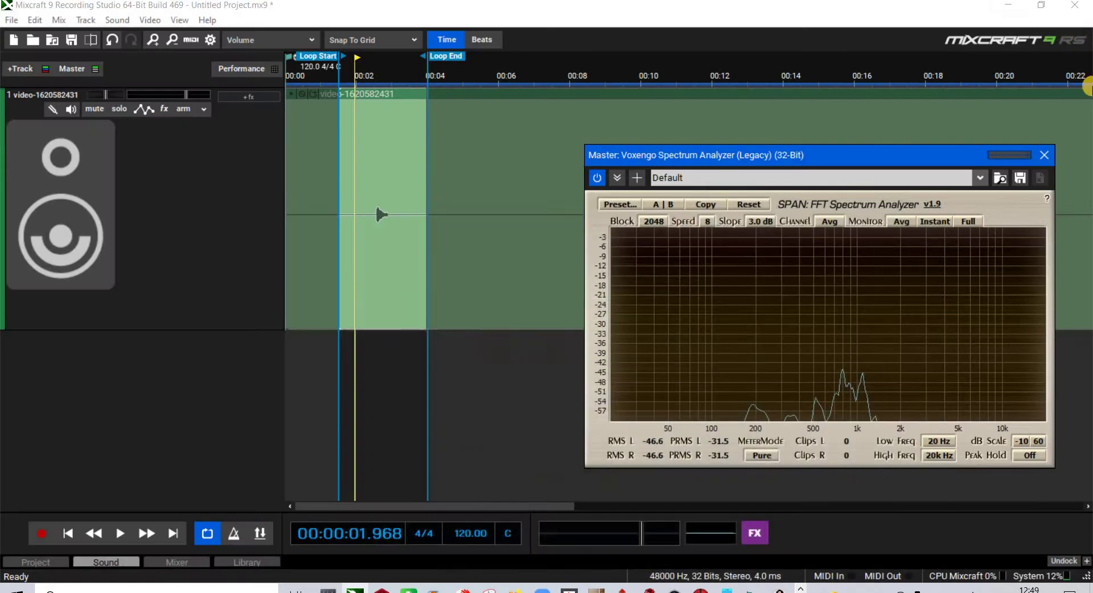
Minimize Mixcraft and the MOVIE 339 folder, and open the desktop BANG spectrum screenshot in Photo Gallery
{"action": "left_click", "coordinate": [1008, 5]}
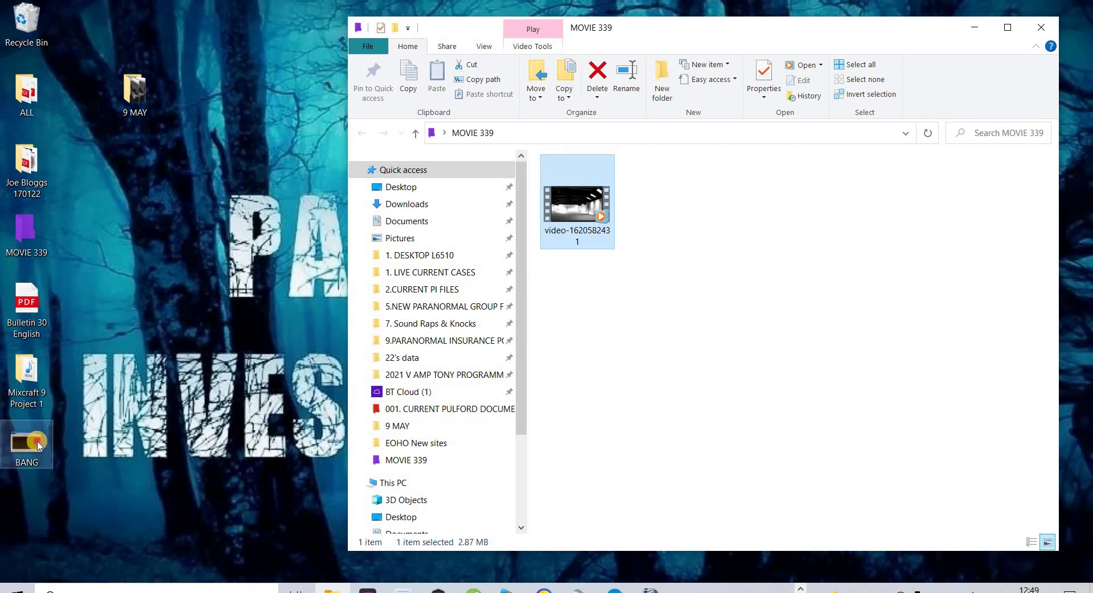
{"action": "double_click", "coordinate": [37, 446]}
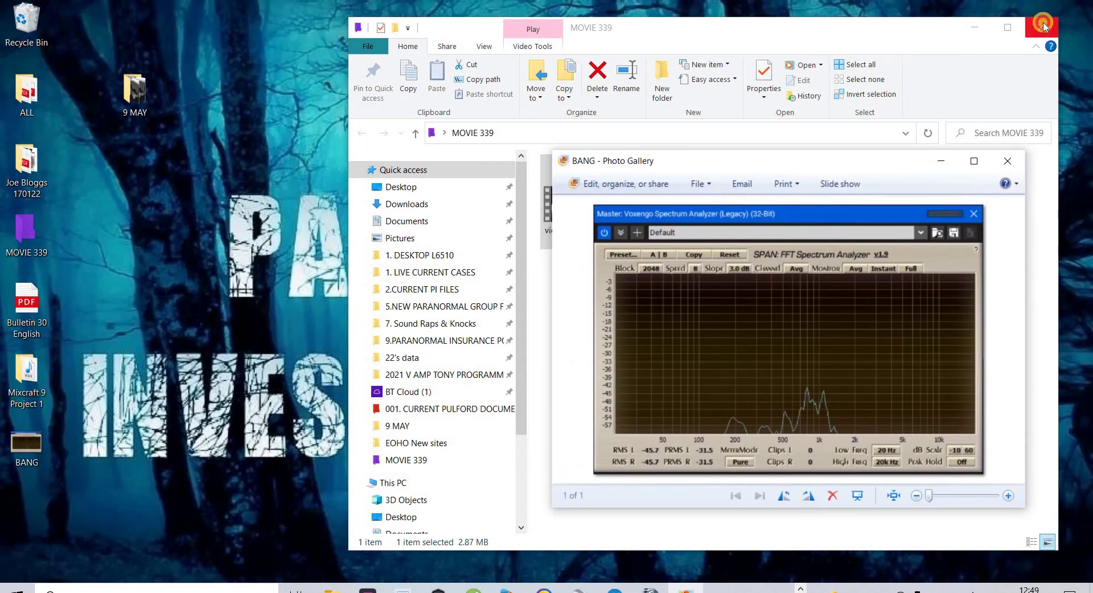
{"action": "left_click", "coordinate": [974, 28]}
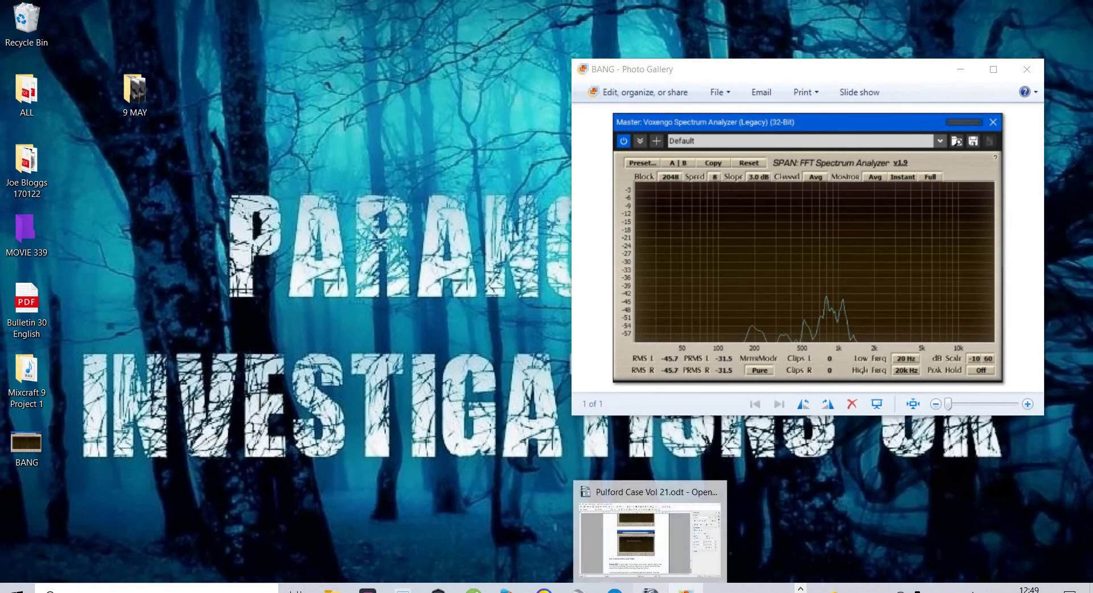
Bring the Pulford Case Vol 21 report forward, lower the BANG image window, and scroll back to Movie 335
{"action": "left_click", "coordinate": [649, 589]}
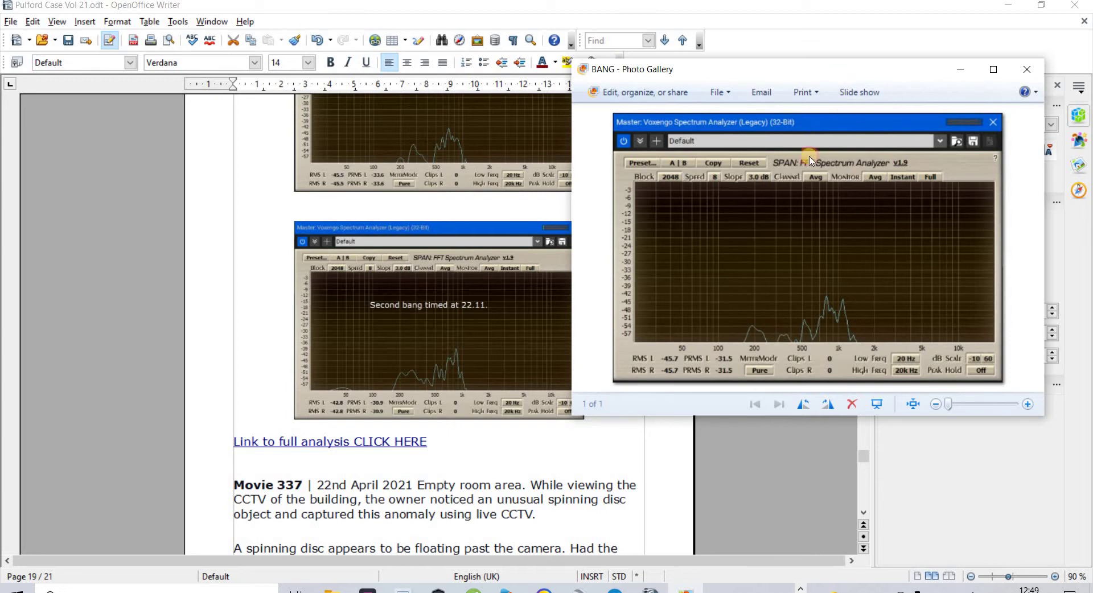
{"action": "mouse_move", "coordinate": [841, 78]}
{"action": "left_mouse_down"}
{"action": "mouse_move", "coordinate": [854, 171]}
{"action": "mouse_move", "coordinate": [853, 145]}
{"action": "left_mouse_up"}
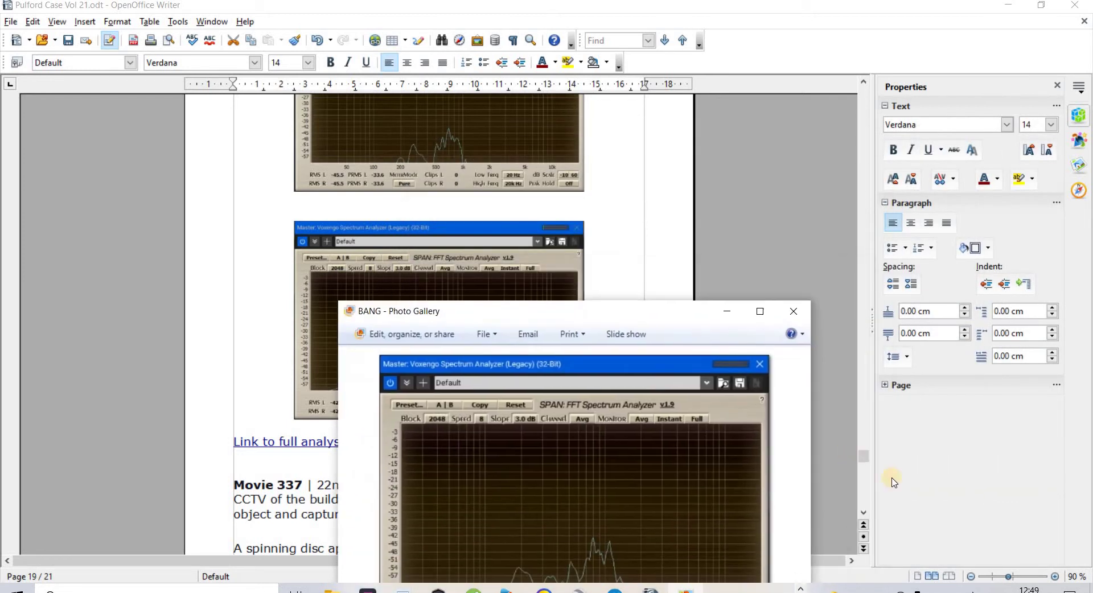
{"action": "left_click_drag", "start_coordinate": [865, 454], "coordinate": [865, 426]}
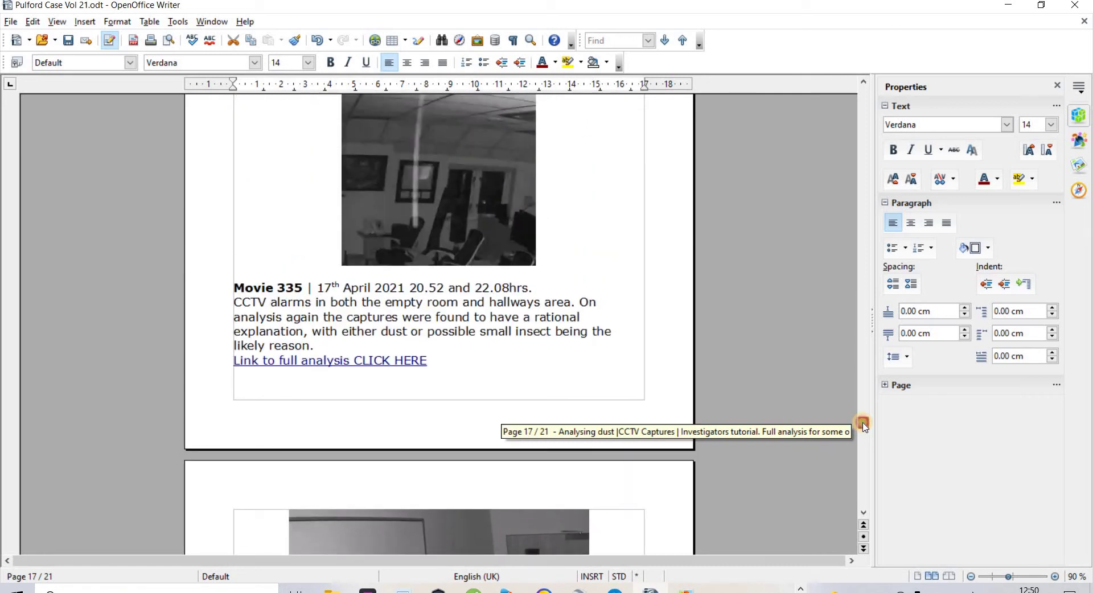
Scroll the report forward through pages 18 and 19 of the Movie 336 entry
{"action": "left_click_drag", "start_coordinate": [865, 427], "coordinate": [867, 444]}
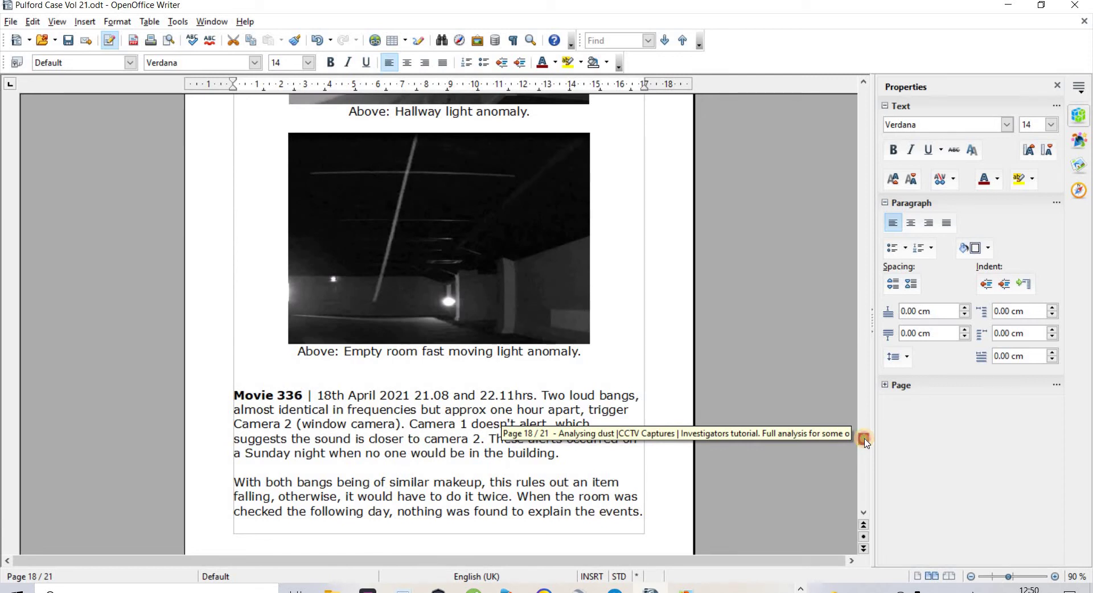
{"action": "left_click_drag", "start_coordinate": [867, 444], "coordinate": [867, 444]}
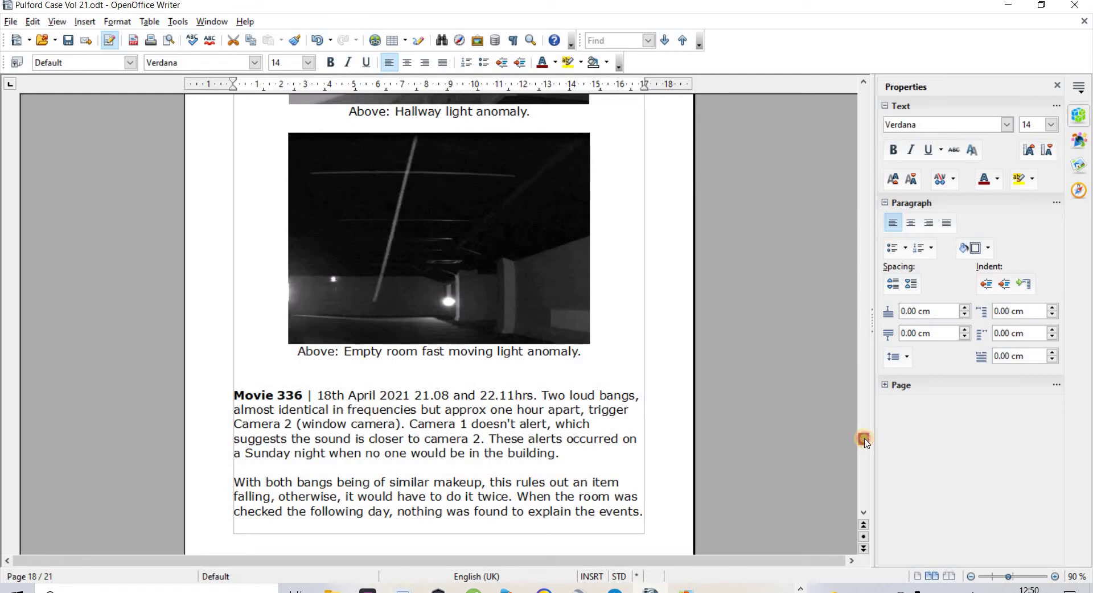
{"action": "left_click_drag", "start_coordinate": [866, 443], "coordinate": [866, 461]}
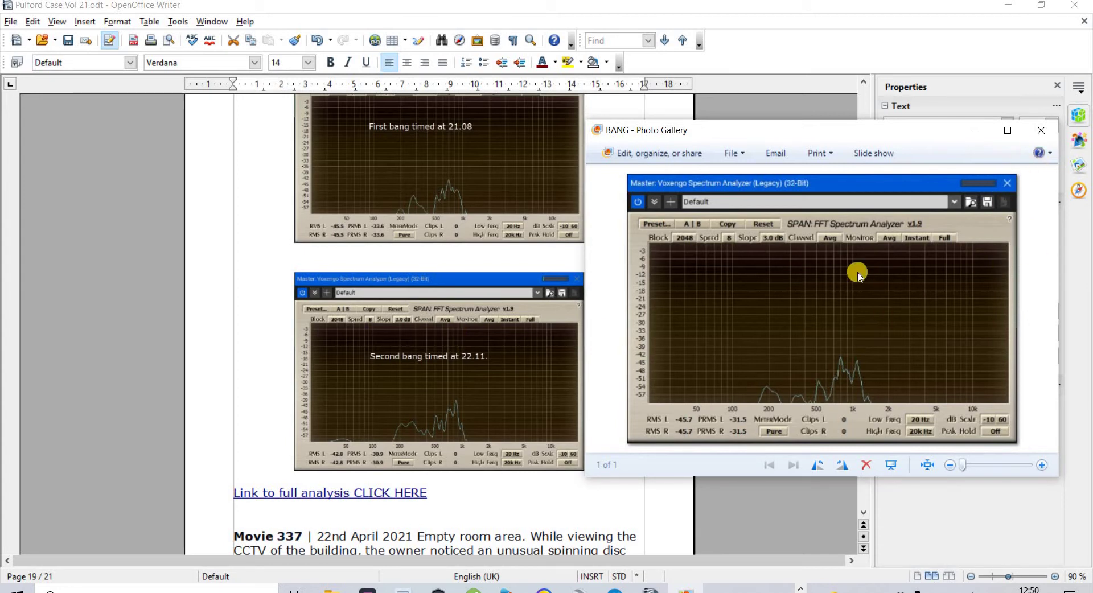
Move the BANG image window down beside page 19's bang spectra timed 21.08 and 22.11
{"action": "mouse_move", "coordinate": [812, 145]}
{"action": "left_mouse_down"}
{"action": "mouse_move", "coordinate": [705, 329]}
{"action": "mouse_move", "coordinate": [822, 489]}
{"action": "mouse_move", "coordinate": [864, 448]}
{"action": "left_mouse_up"}
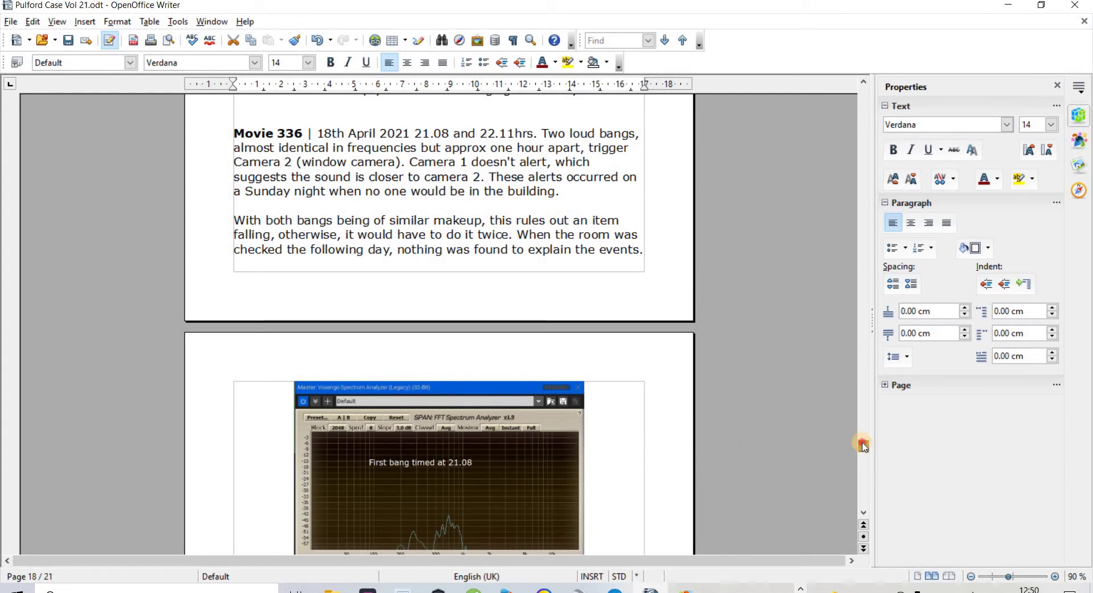
{"action": "left_click_drag", "start_coordinate": [864, 445], "coordinate": [864, 445]}
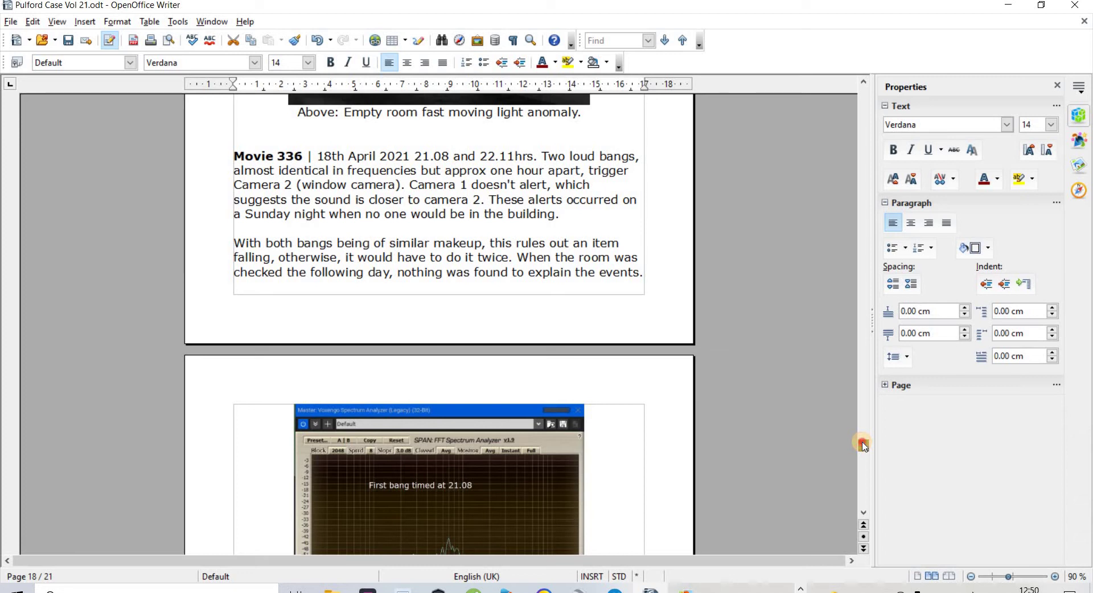
{"action": "left_click_drag", "start_coordinate": [864, 448], "coordinate": [865, 451]}
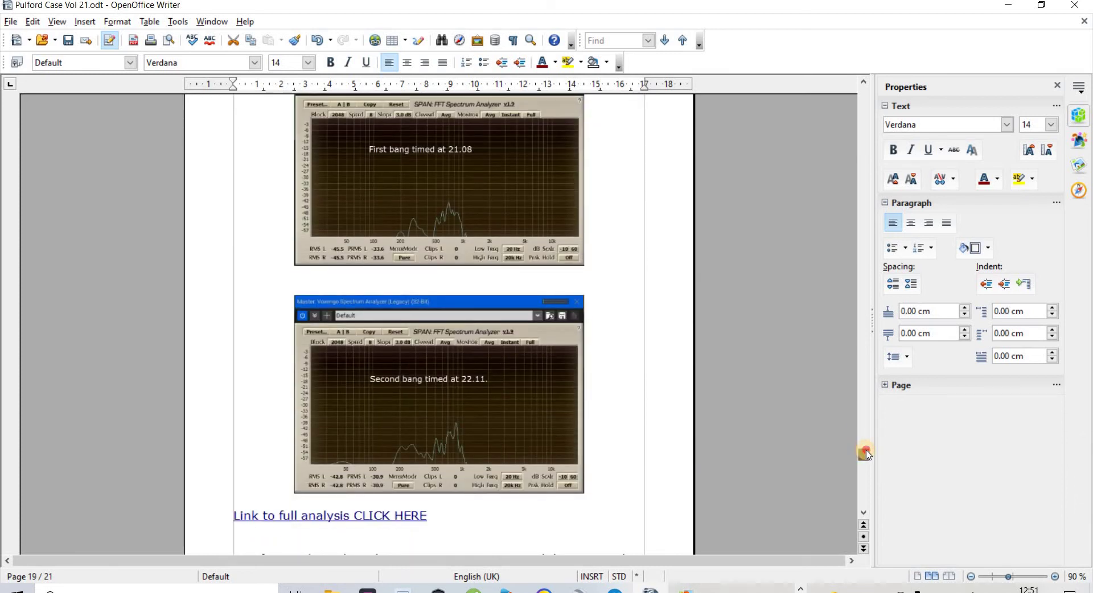
Scroll up to page 18's Movie 336 entry about the two bangs at 21.08 and 22.11
{"action": "left_click_drag", "start_coordinate": [865, 454], "coordinate": [873, 443]}
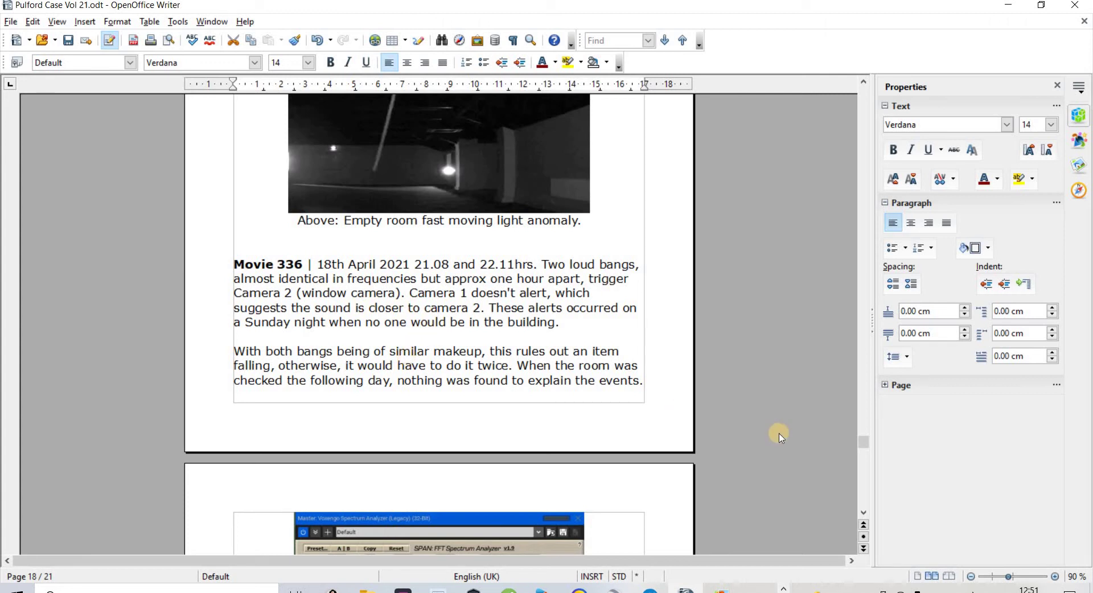
Close the new Quick access Explorer window and return to the one showing the Seagate Expansion Drive
{"action": "left_click", "coordinate": [369, 590]}
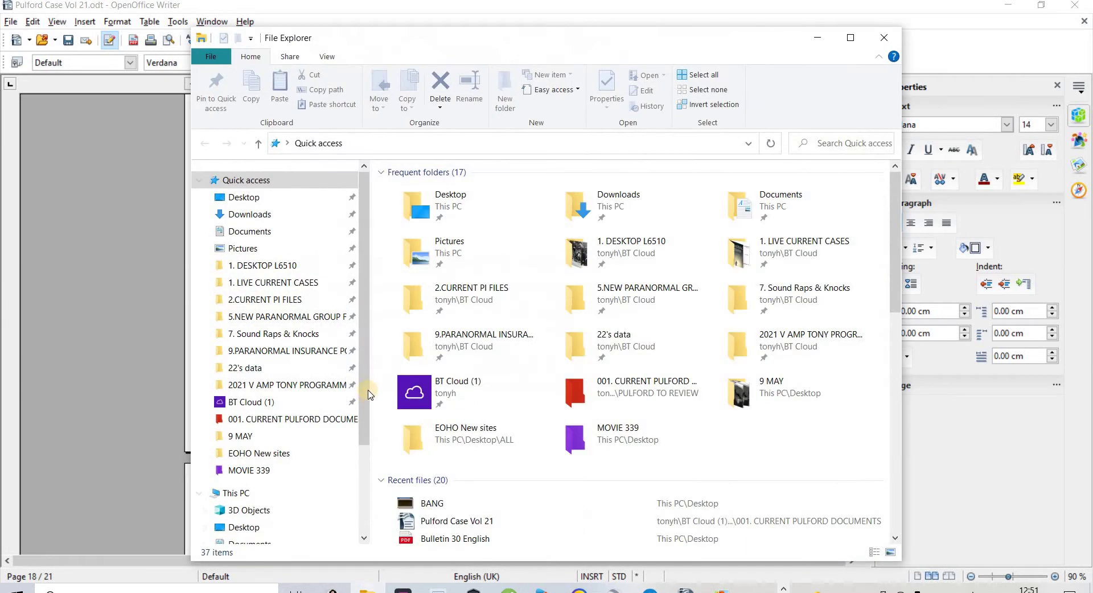
{"action": "scroll", "coordinate": [365, 437], "scroll_direction": "down", "scroll_amount": 2}
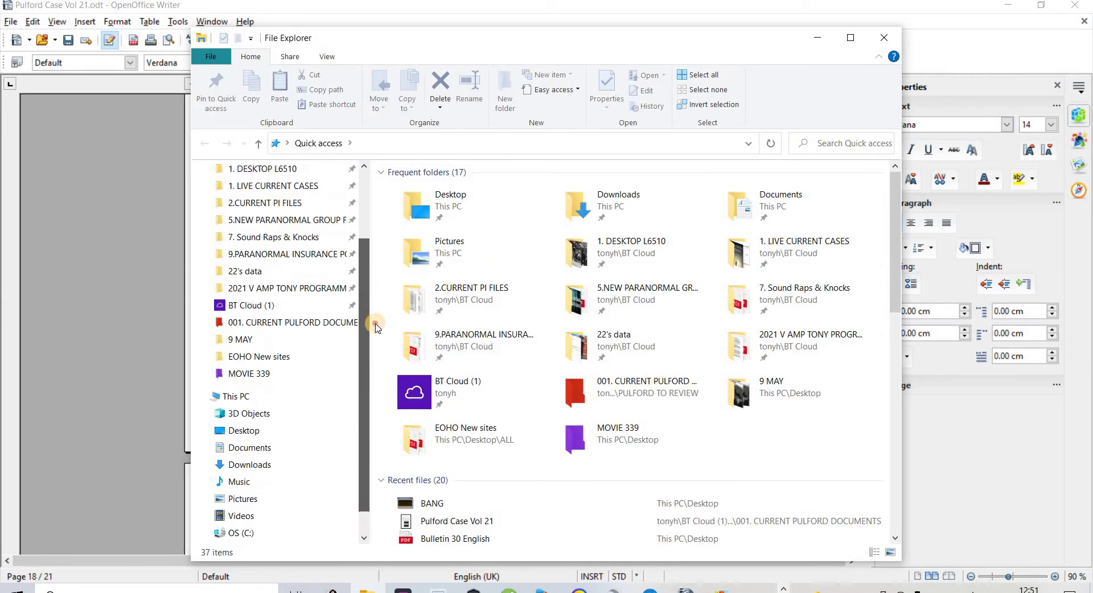
{"action": "scroll", "coordinate": [361, 449], "scroll_direction": "up", "scroll_amount": 2}
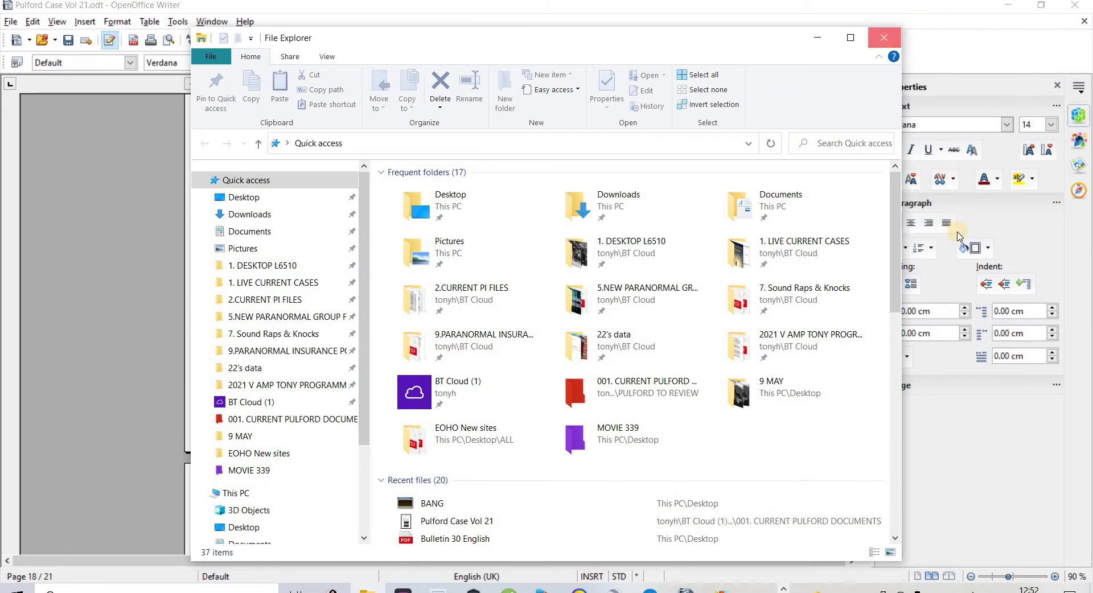
{"action": "left_click", "coordinate": [885, 38]}
{"action": "key", "text": "alt+Tab"}
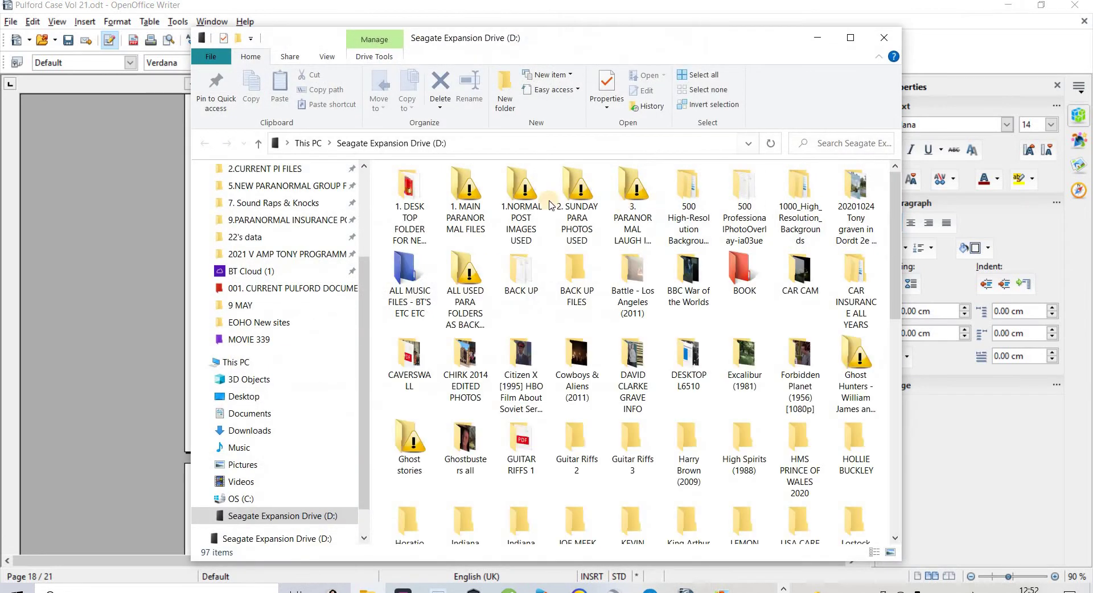
Open 1. MAIN PARANORMAL FILES > 1. The Pulford Chester Case 010620 > MOVIE 336
{"action": "double_click", "coordinate": [466, 197]}
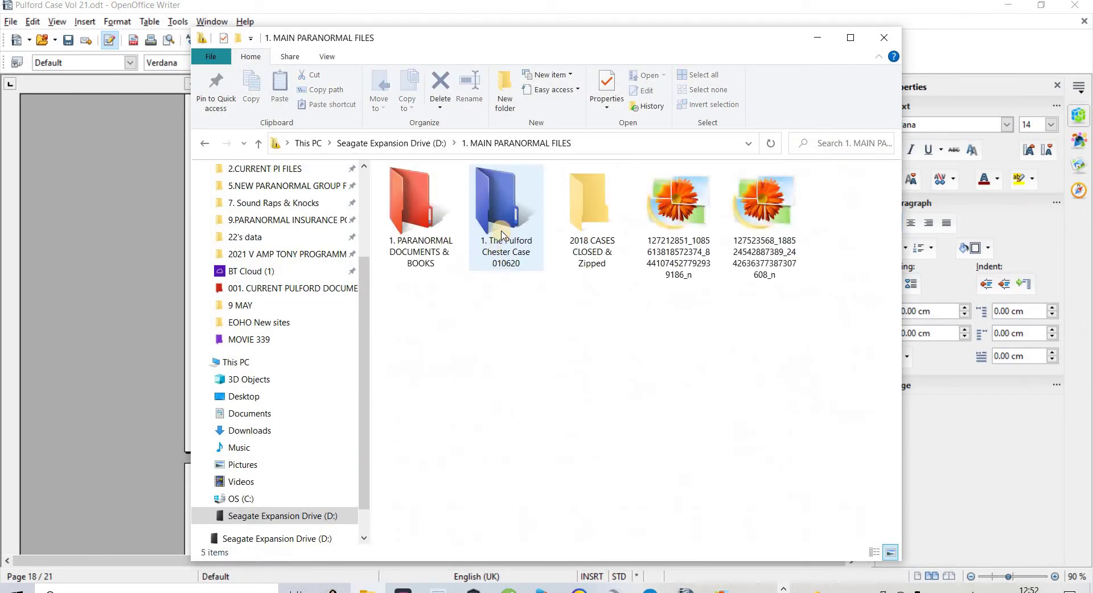
{"action": "double_click", "coordinate": [503, 234]}
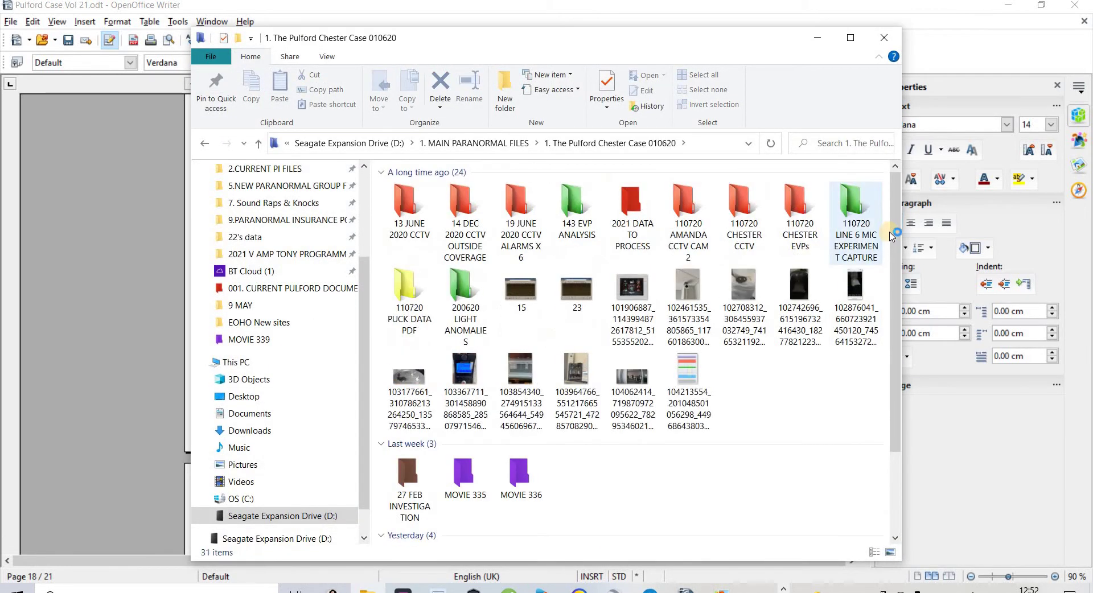
{"action": "mouse_move", "coordinate": [893, 236]}
{"action": "left_mouse_down"}
{"action": "mouse_move", "coordinate": [917, 569]}
{"action": "mouse_move", "coordinate": [932, 511]}
{"action": "mouse_move", "coordinate": [896, 388]}
{"action": "mouse_move", "coordinate": [895, 428]}
{"action": "mouse_move", "coordinate": [906, 239]}
{"action": "mouse_move", "coordinate": [856, 367]}
{"action": "mouse_move", "coordinate": [848, 515]}
{"action": "left_mouse_up"}
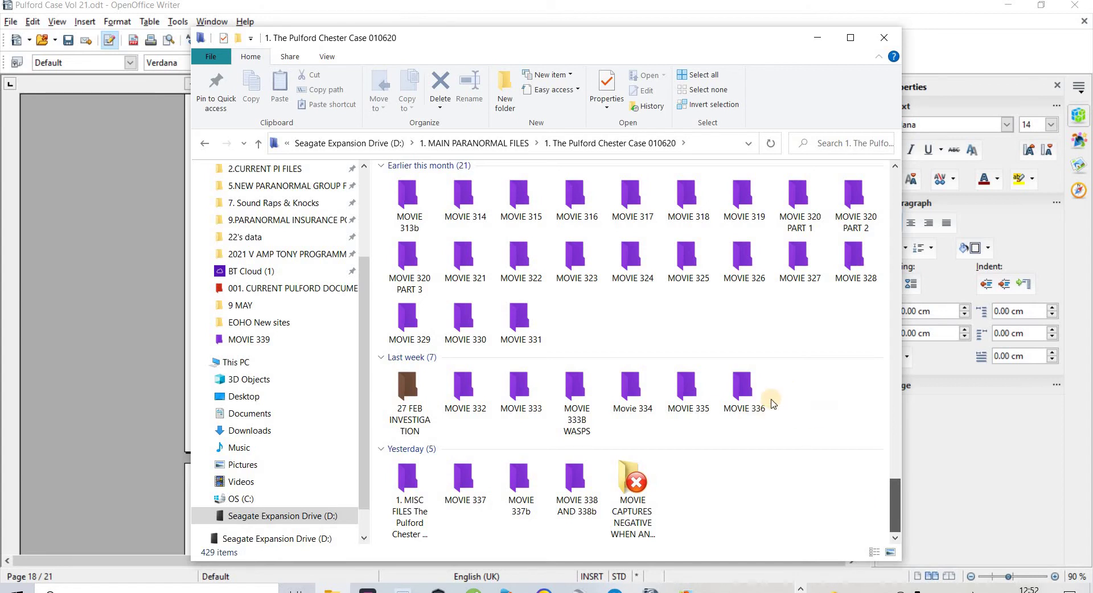
{"action": "double_click", "coordinate": [762, 409]}
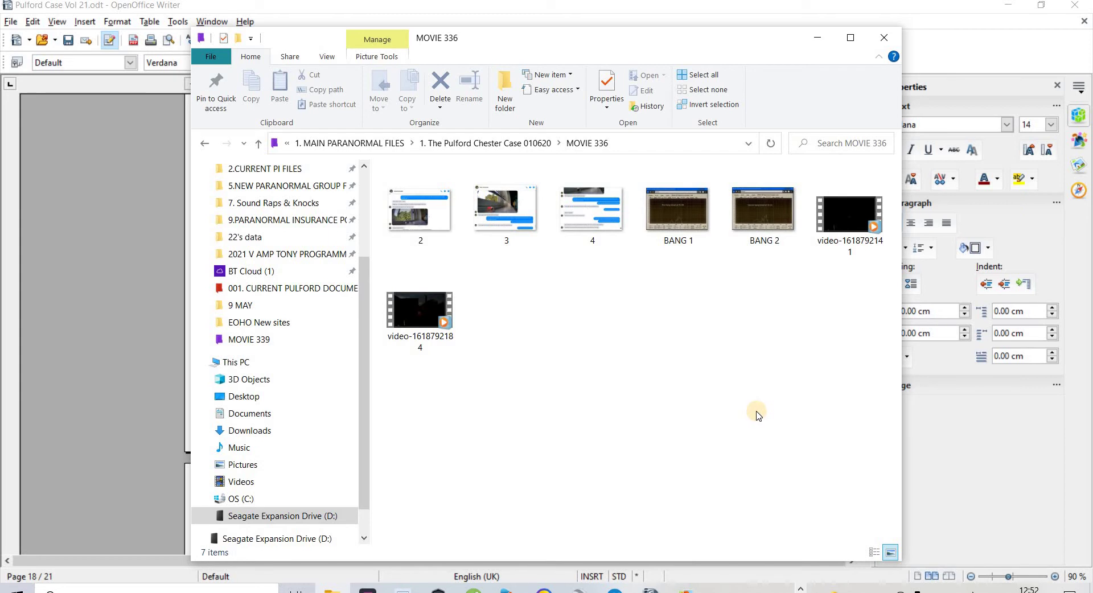
{"action": "left_click", "coordinate": [855, 233]}
{"action": "double_click", "coordinate": [855, 233]}
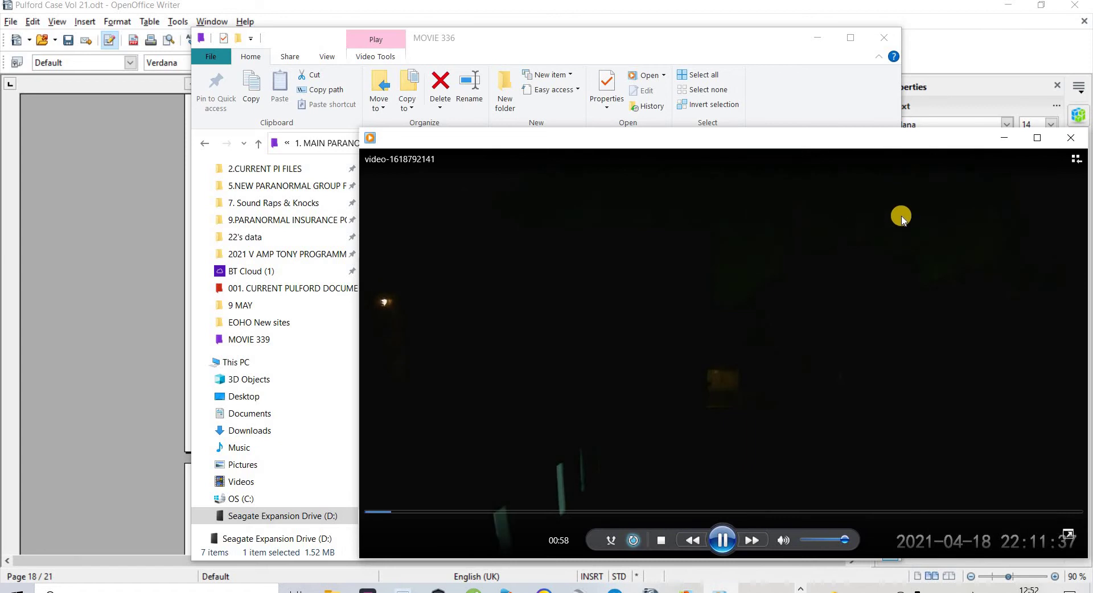
{"action": "left_click", "coordinate": [1067, 140]}
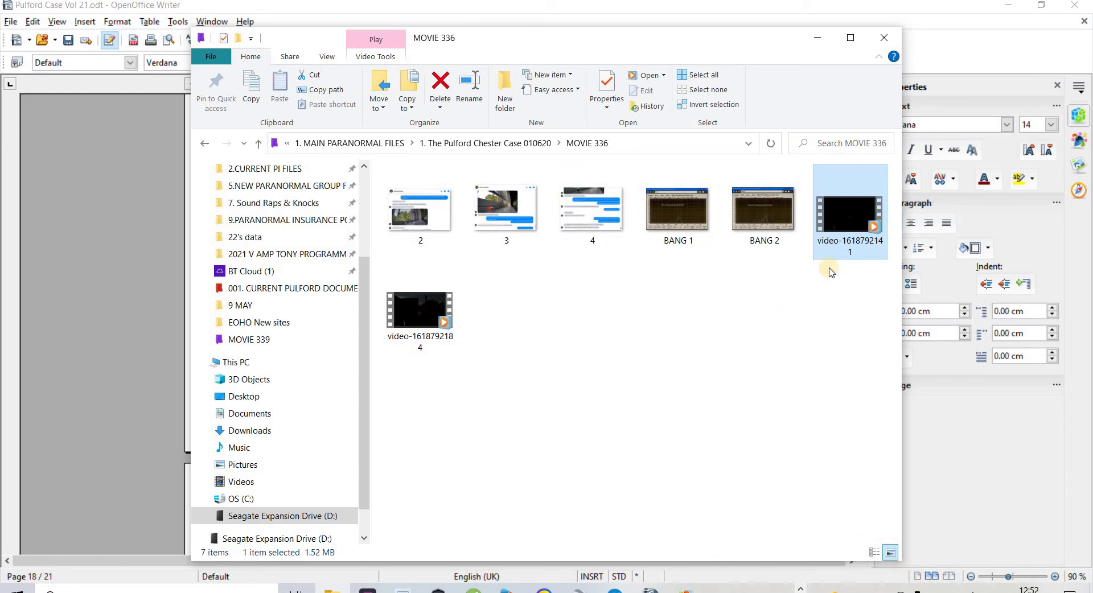
{"action": "double_click", "coordinate": [415, 307]}
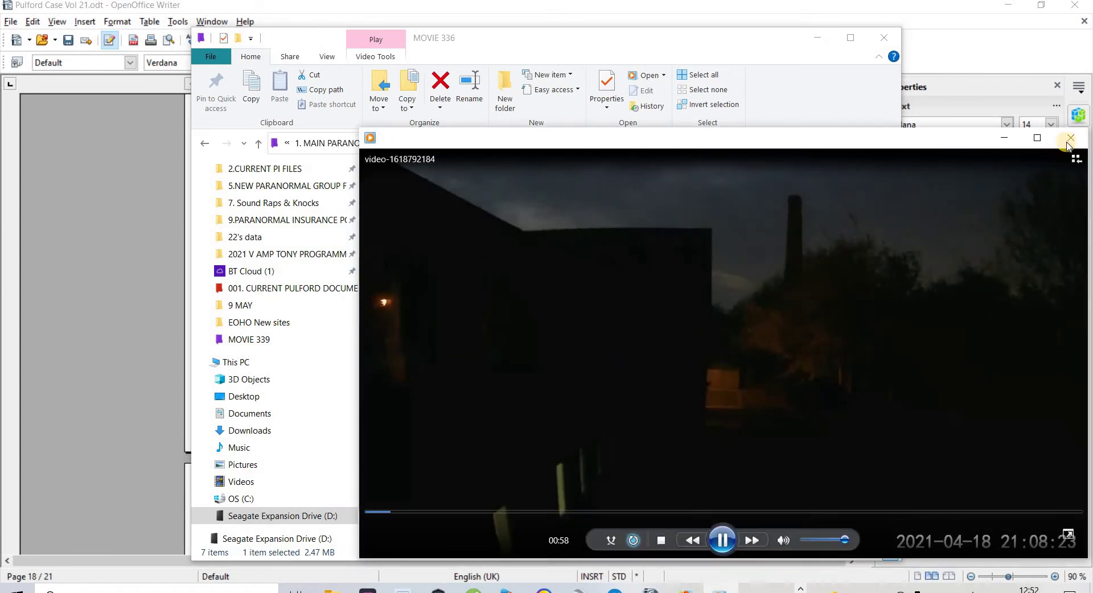
{"action": "left_click", "coordinate": [1071, 142]}
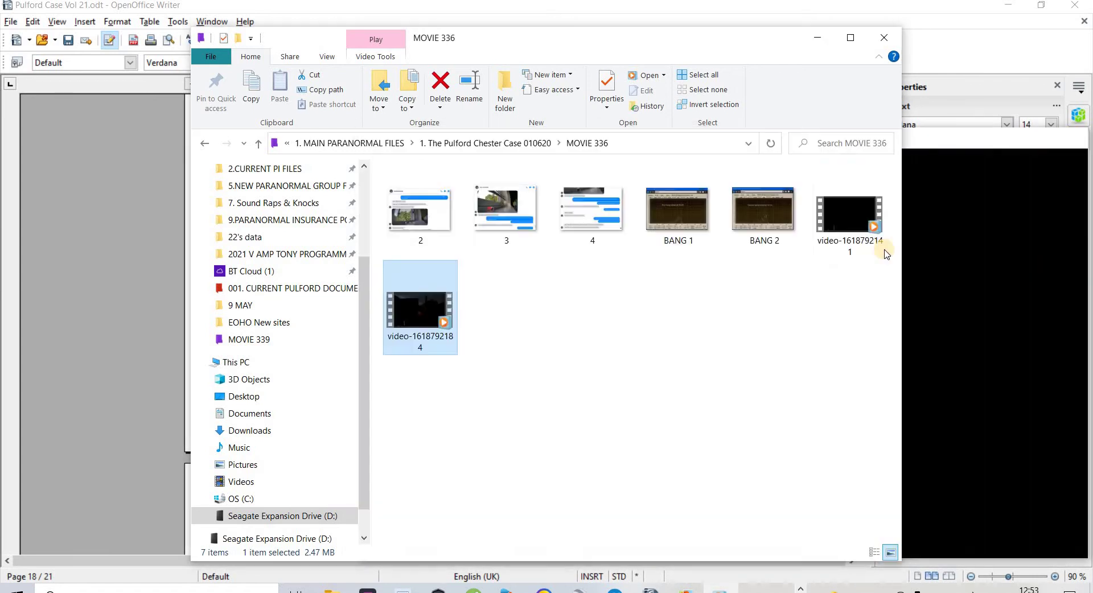
{"action": "left_click", "coordinate": [855, 228]}
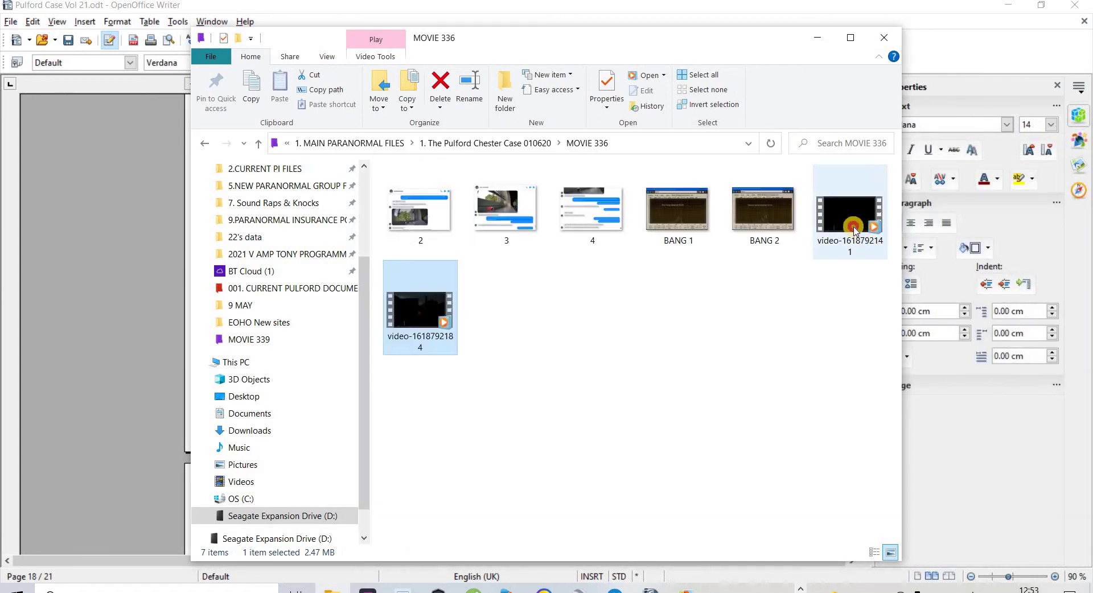
{"action": "double_click", "coordinate": [854, 228]}
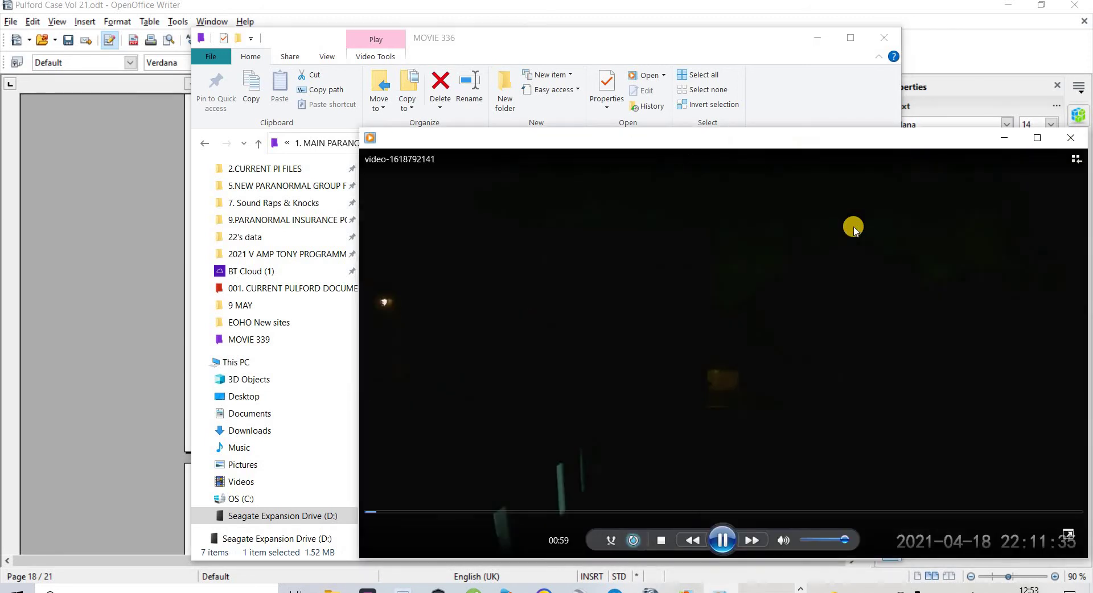
{"action": "left_click", "coordinate": [1070, 137]}
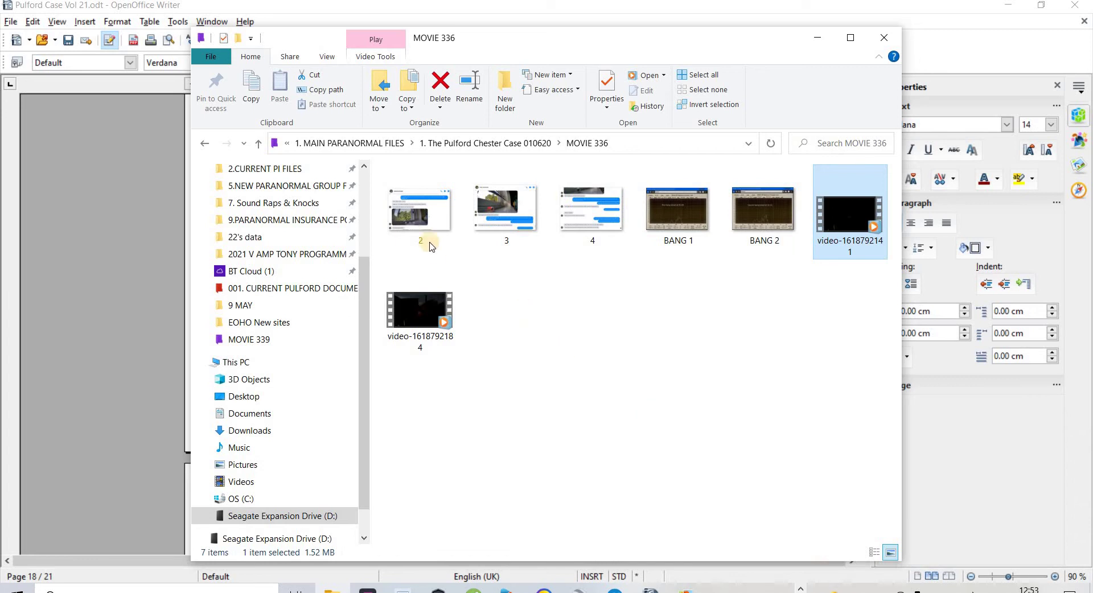
View screenshot 3 and the BANG 1 spectrum in Photo Gallery, closing each afterwards
{"action": "double_click", "coordinate": [507, 220]}
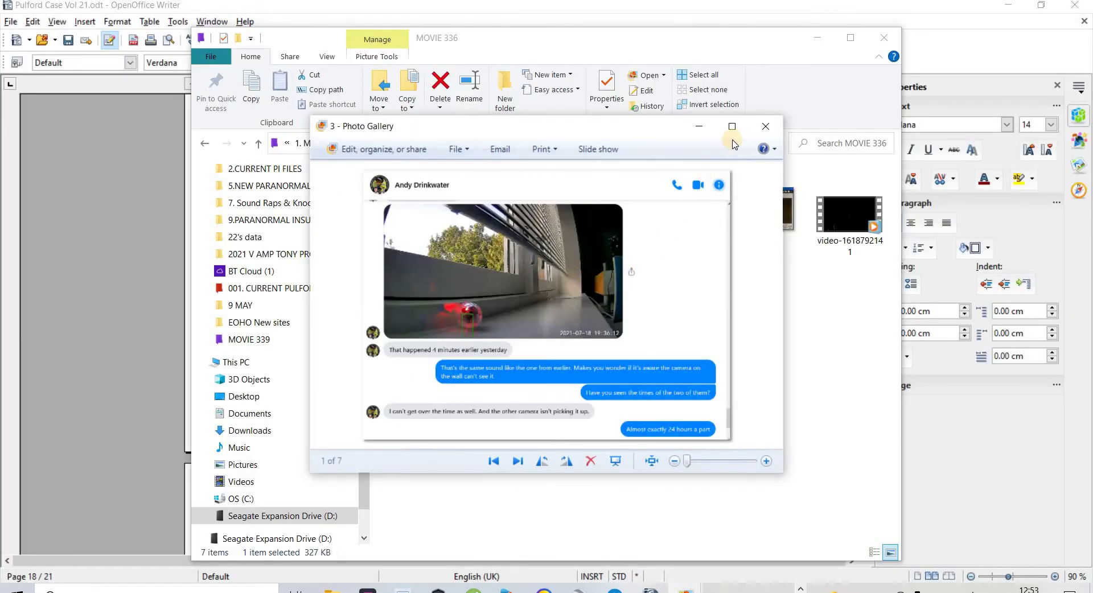
{"action": "key", "text": "Escape"}
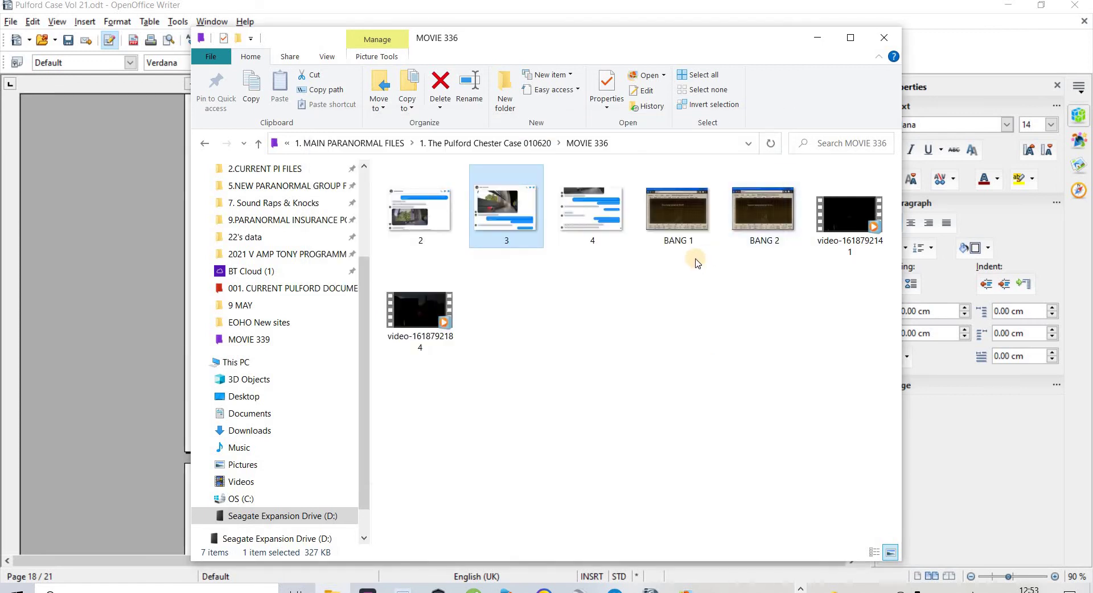
{"action": "double_click", "coordinate": [681, 221]}
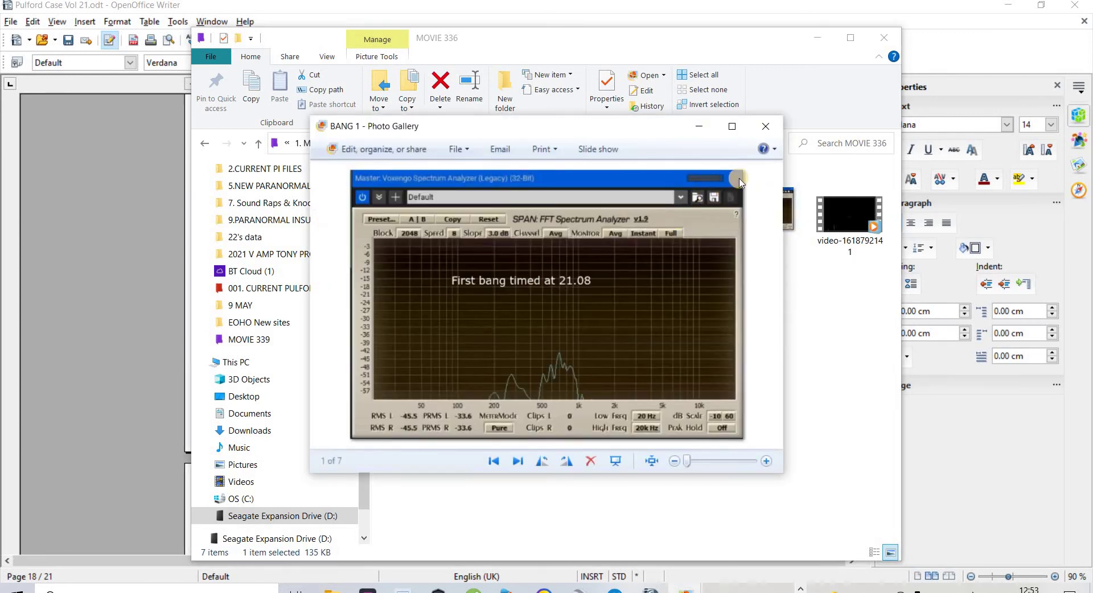
{"action": "key", "text": "Escape"}
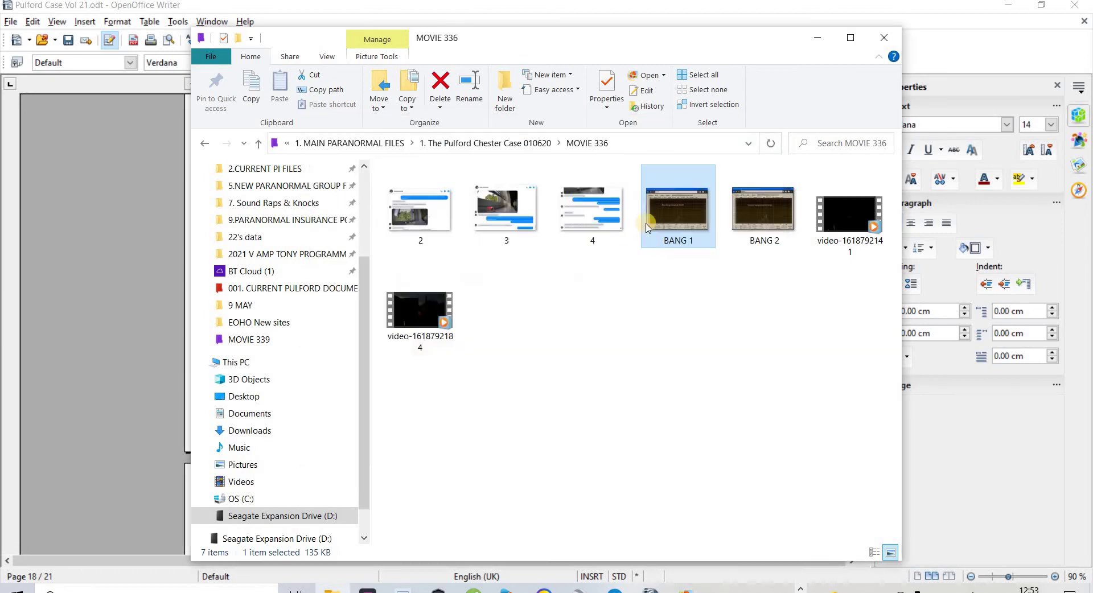
{"action": "left_click", "coordinate": [967, 65]}
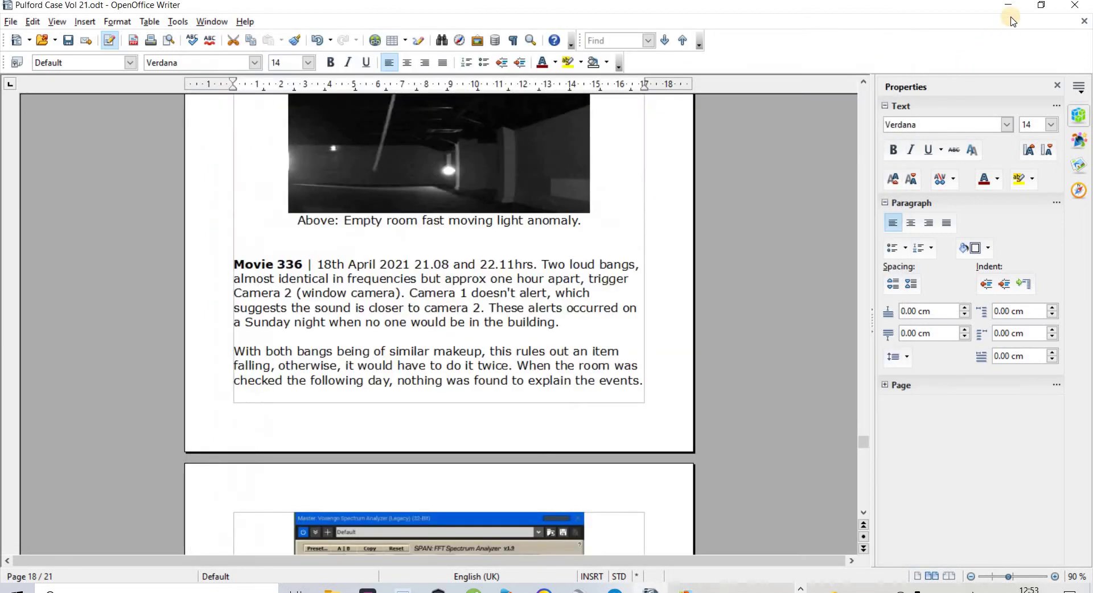
{"action": "left_click", "coordinate": [1008, 5]}
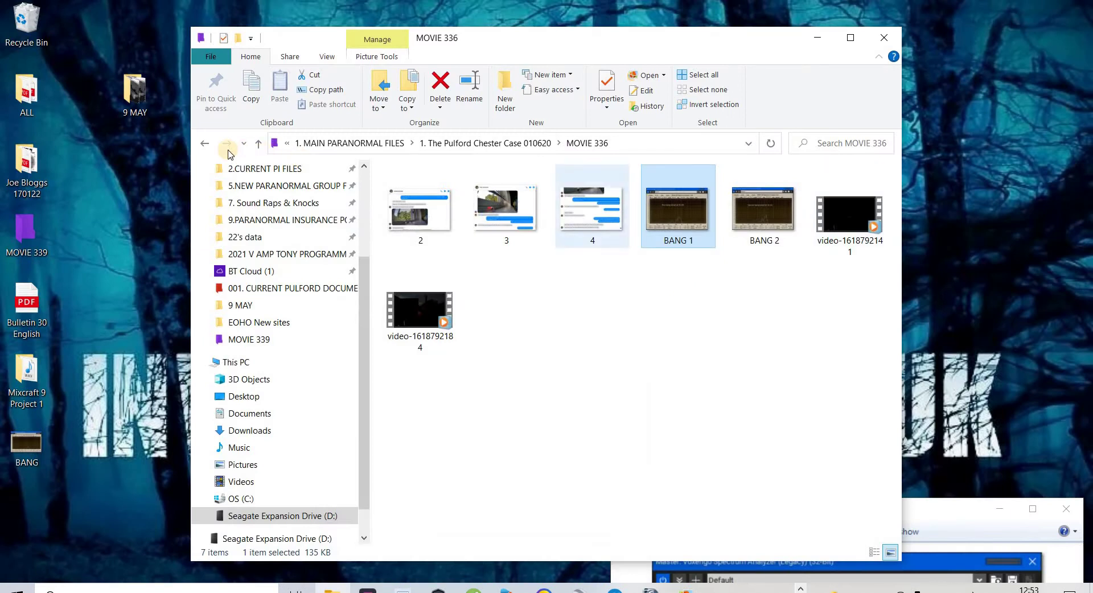
{"action": "left_click", "coordinate": [205, 143]}
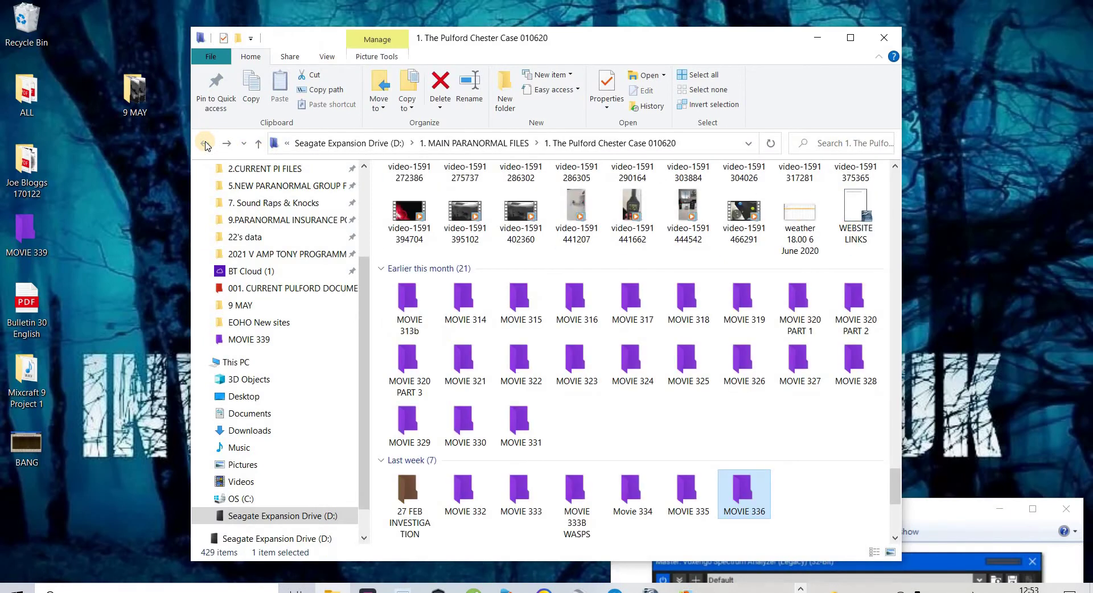
Go back to the Seagate drive, then reopen 1. MAIN PARANORMAL FILES and the Pulford Chester Case folder
{"action": "left_click", "coordinate": [205, 144]}
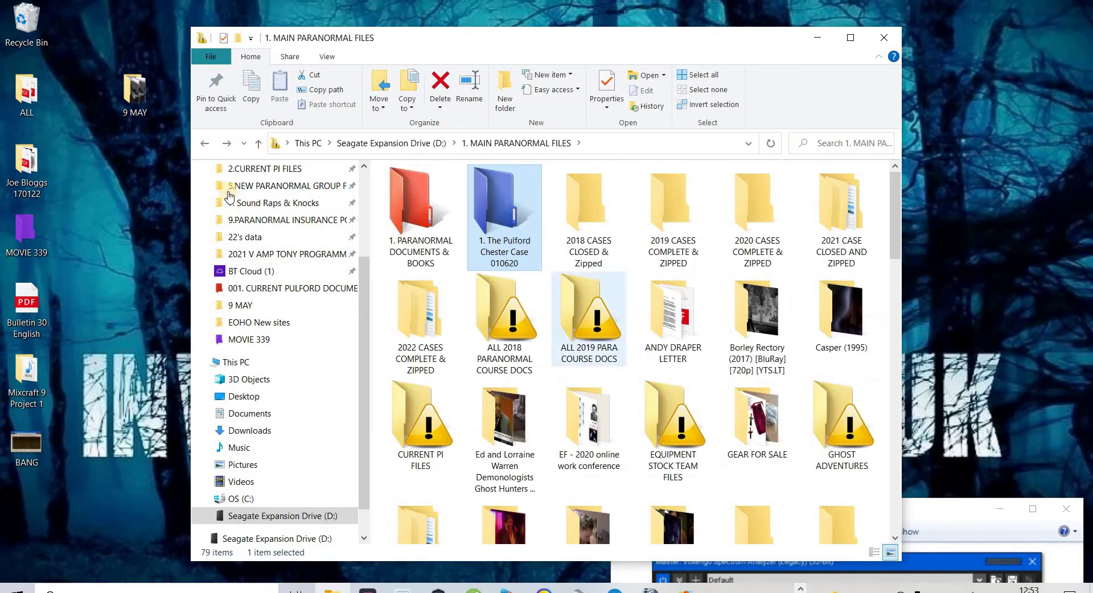
{"action": "left_click", "coordinate": [213, 147]}
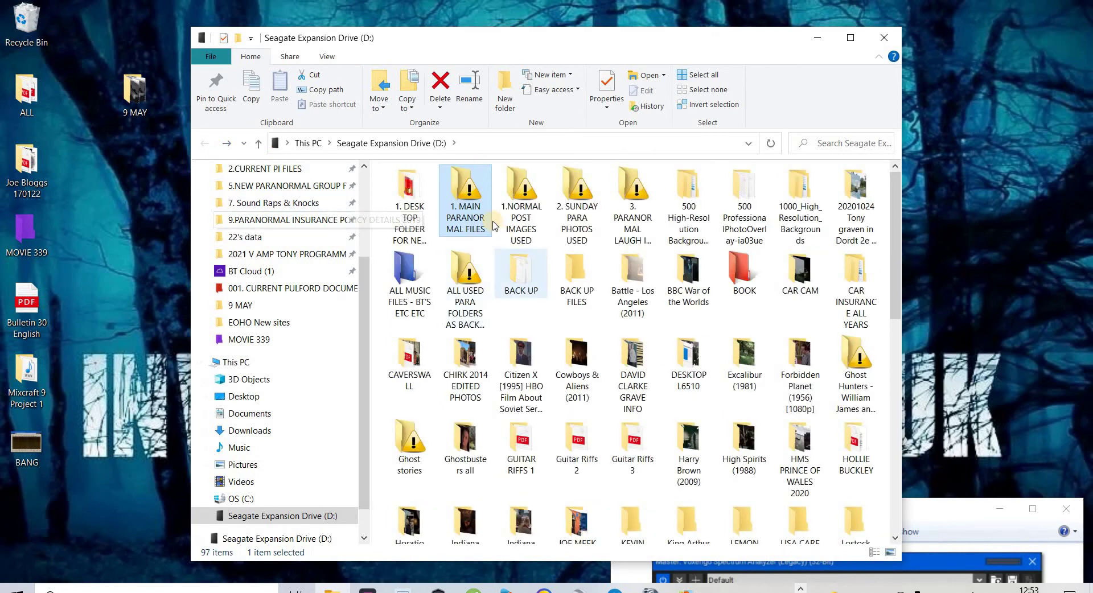
{"action": "double_click", "coordinate": [466, 209]}
{"action": "double_click", "coordinate": [504, 212]}
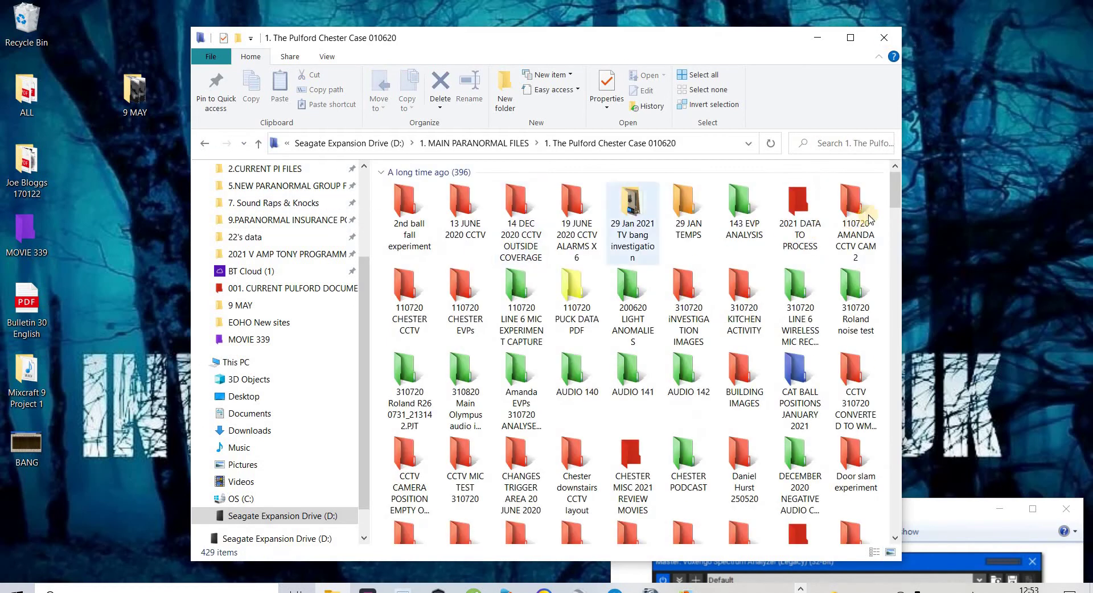
{"action": "mouse_move", "coordinate": [896, 189]}
{"action": "left_mouse_down"}
{"action": "mouse_move", "coordinate": [864, 525]}
{"action": "mouse_move", "coordinate": [875, 491]}
{"action": "left_mouse_up"}
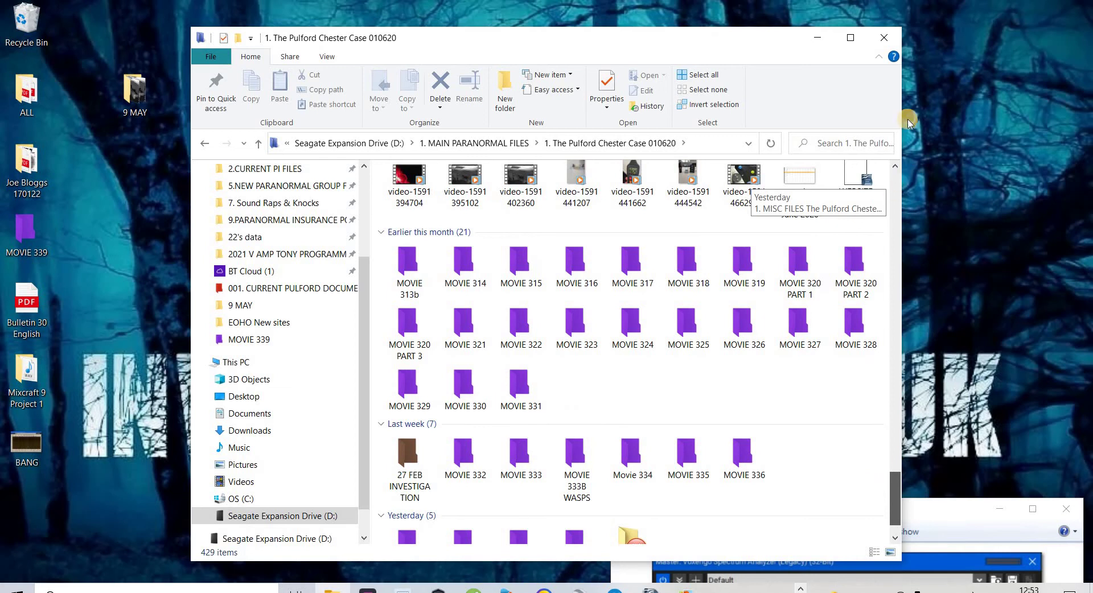
Close Explorer, bring the BANG spectrum window into view, and show the cloud-sync panel
{"action": "left_click", "coordinate": [883, 37]}
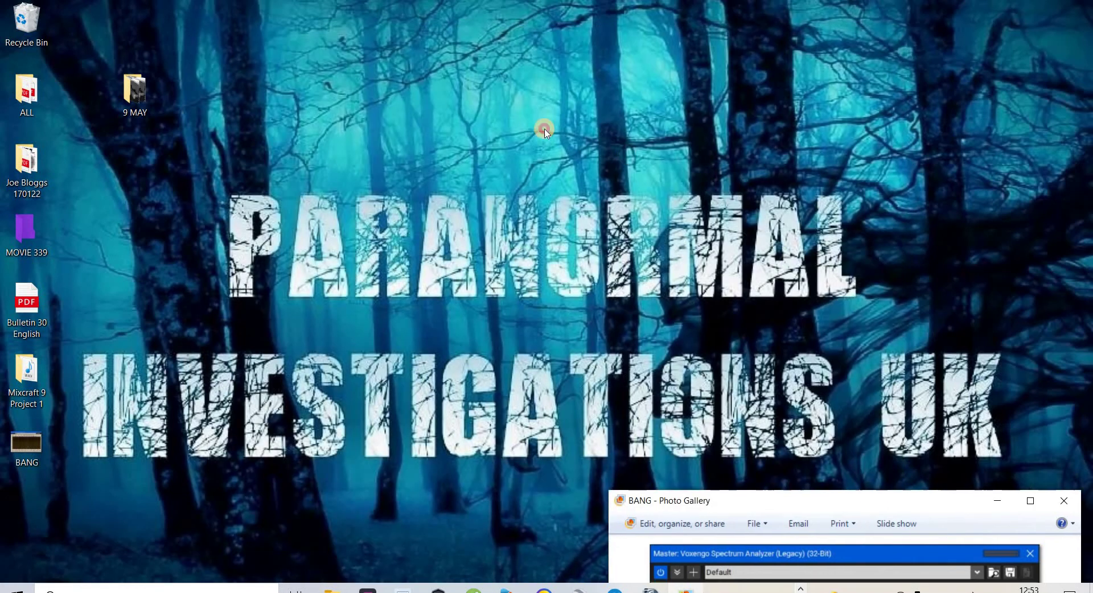
{"action": "left_click_drag", "start_coordinate": [467, 128], "coordinate": [467, 128]}
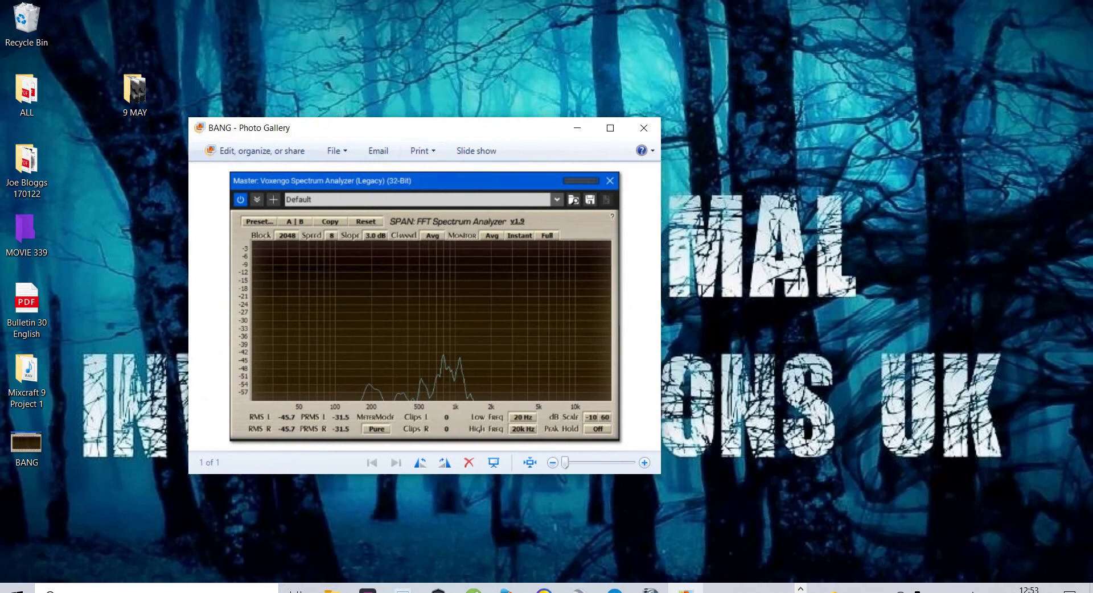
{"action": "left_click", "coordinate": [800, 589]}
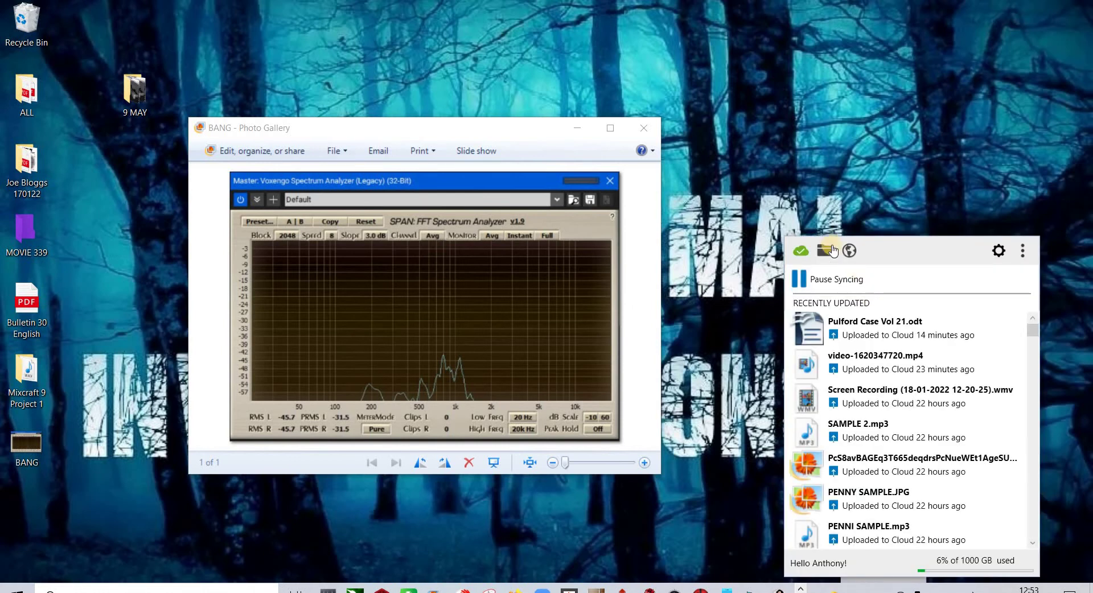
Open the 244076247 floor-plan image from BT Cloud's 1. LIVE CURRENT CASES, then return to the report
{"action": "left_click", "coordinate": [830, 248]}
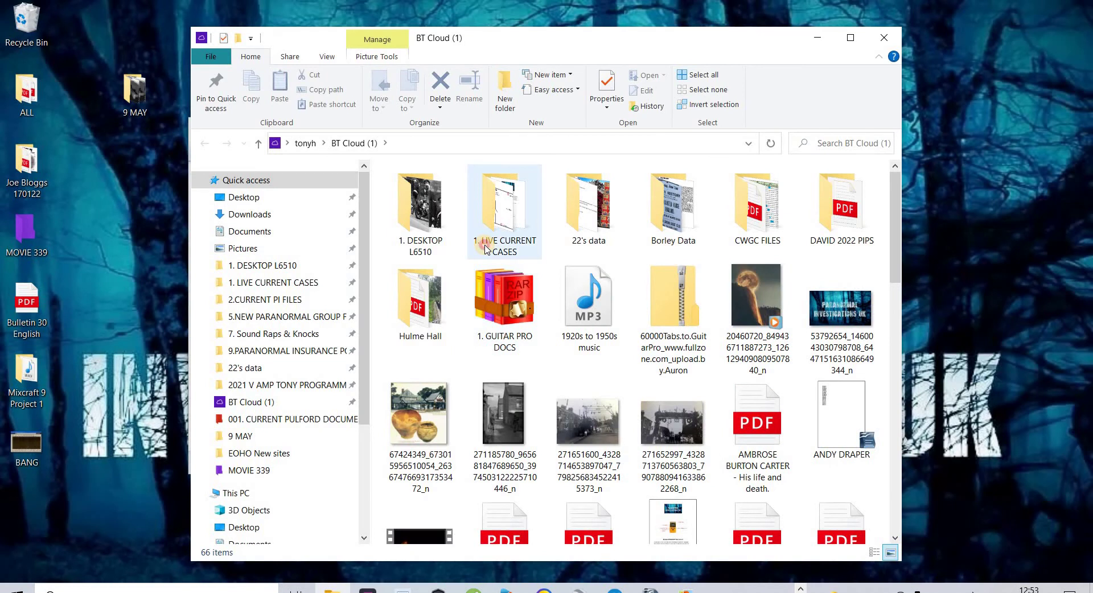
{"action": "double_click", "coordinate": [504, 208]}
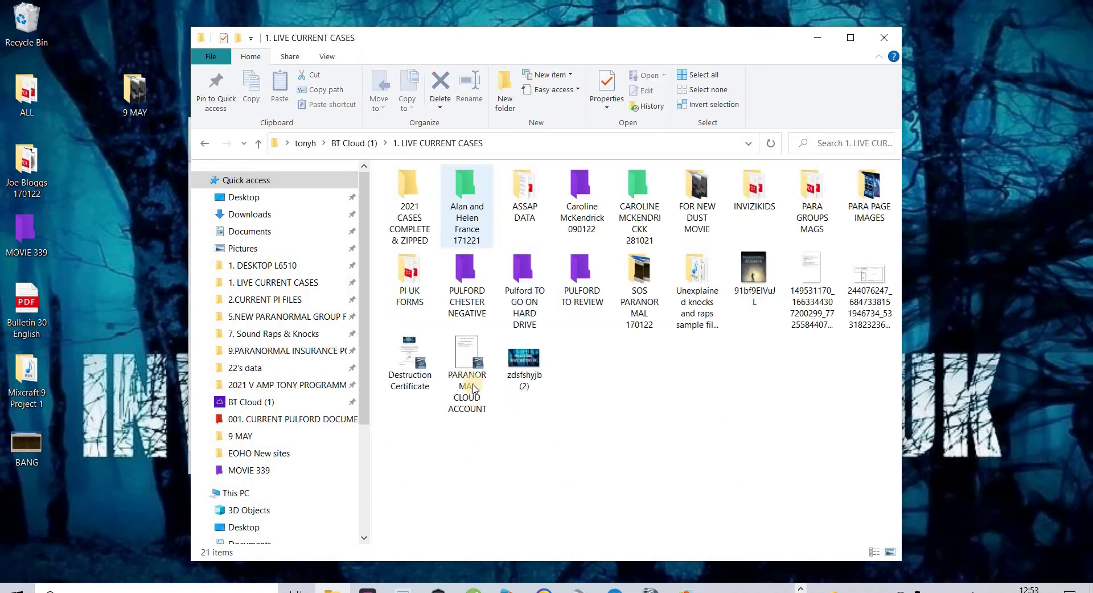
{"action": "left_click", "coordinate": [857, 315]}
{"action": "double_click", "coordinate": [856, 315]}
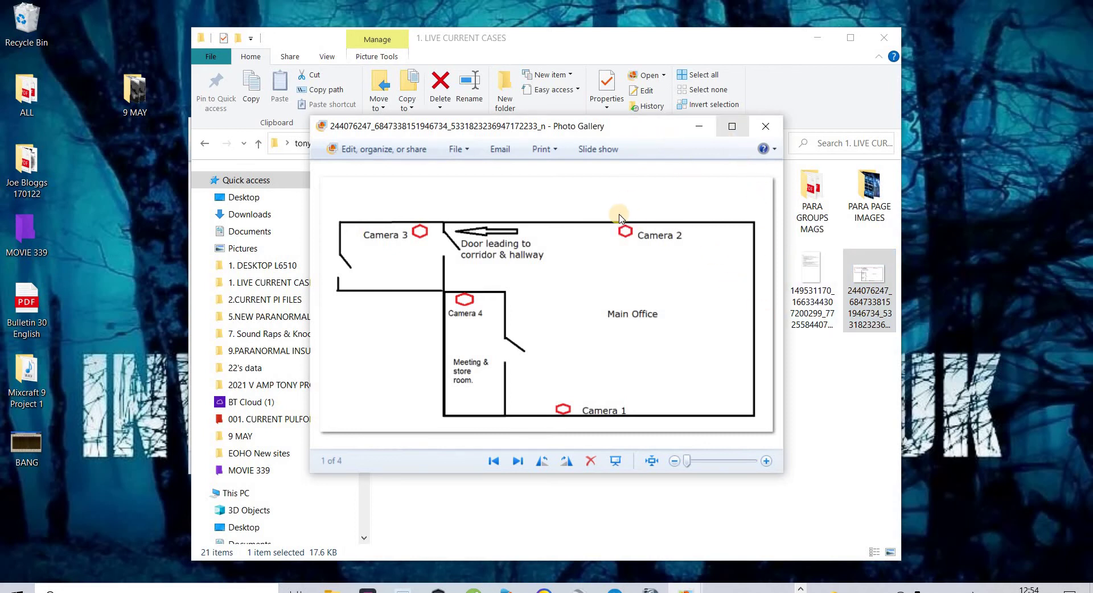
{"action": "left_click", "coordinate": [645, 589]}
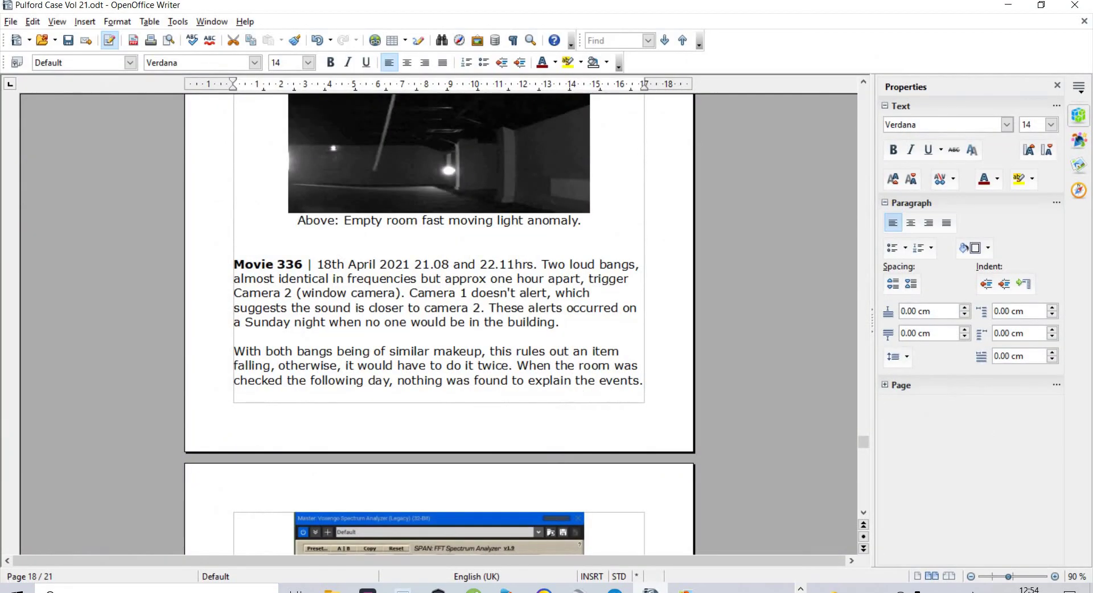
Insert 'Main office area. ' before 'Two' in Movie 336, scroll to page 19, and show the floor plan
{"action": "mouse_move", "coordinate": [863, 444]}
{"action": "left_mouse_down"}
{"action": "mouse_move", "coordinate": [865, 457]}
{"action": "mouse_move", "coordinate": [864, 443]}
{"action": "left_mouse_up"}
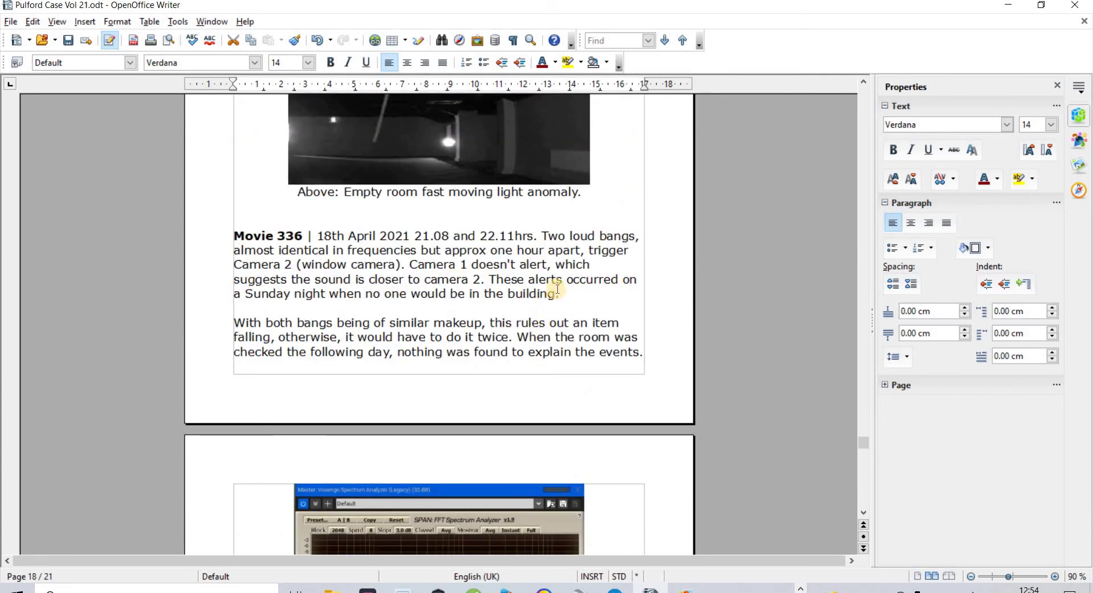
{"action": "left_click", "coordinate": [542, 236]}
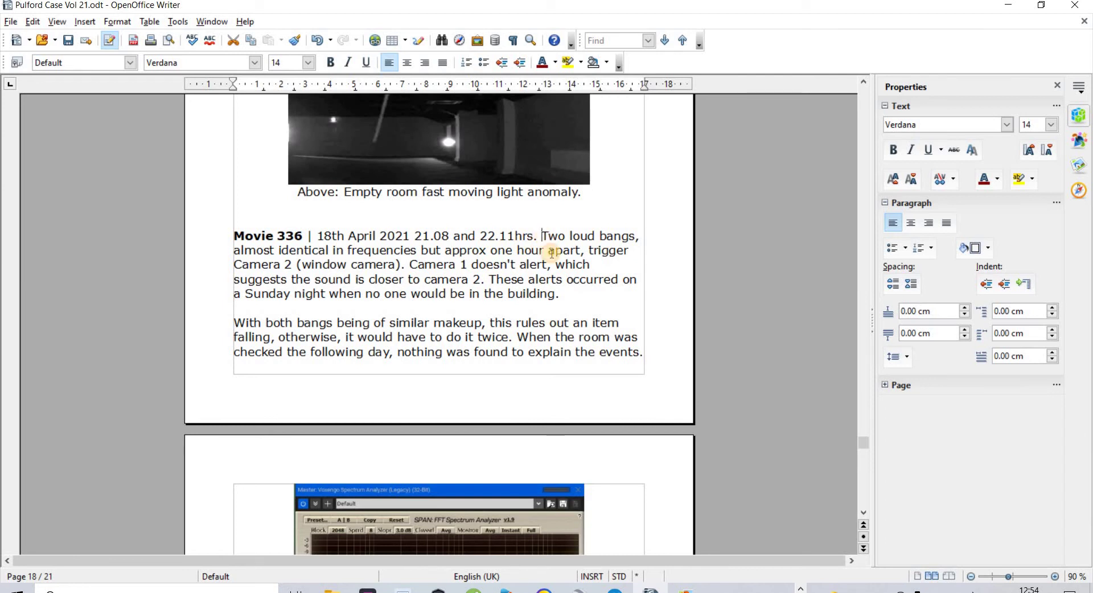
{"action": "type", "text": "Main off"}
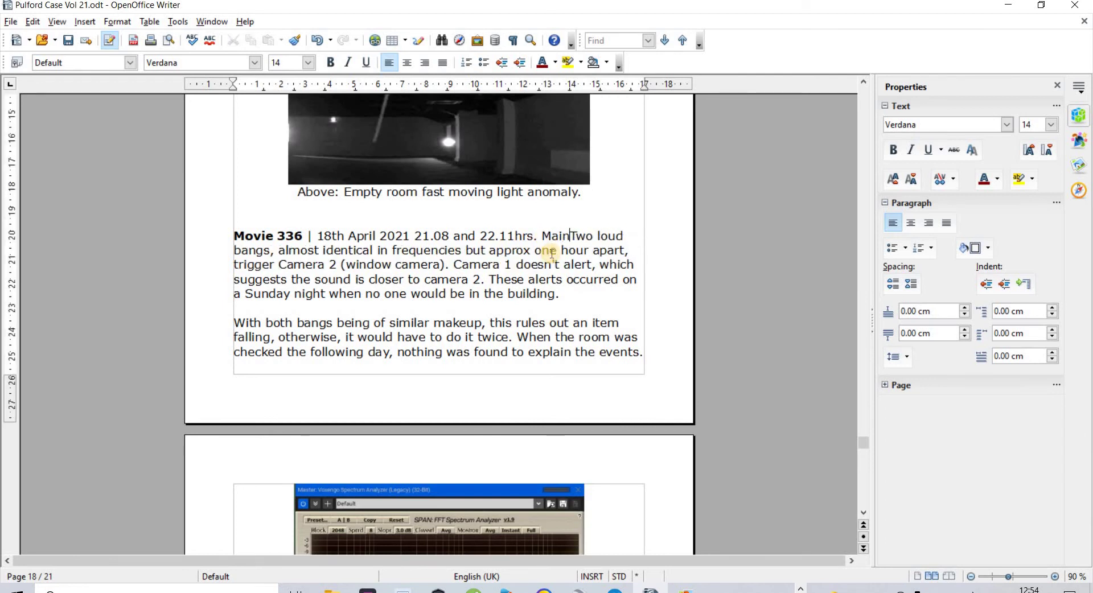
{"action": "type", "text": "ice a"}
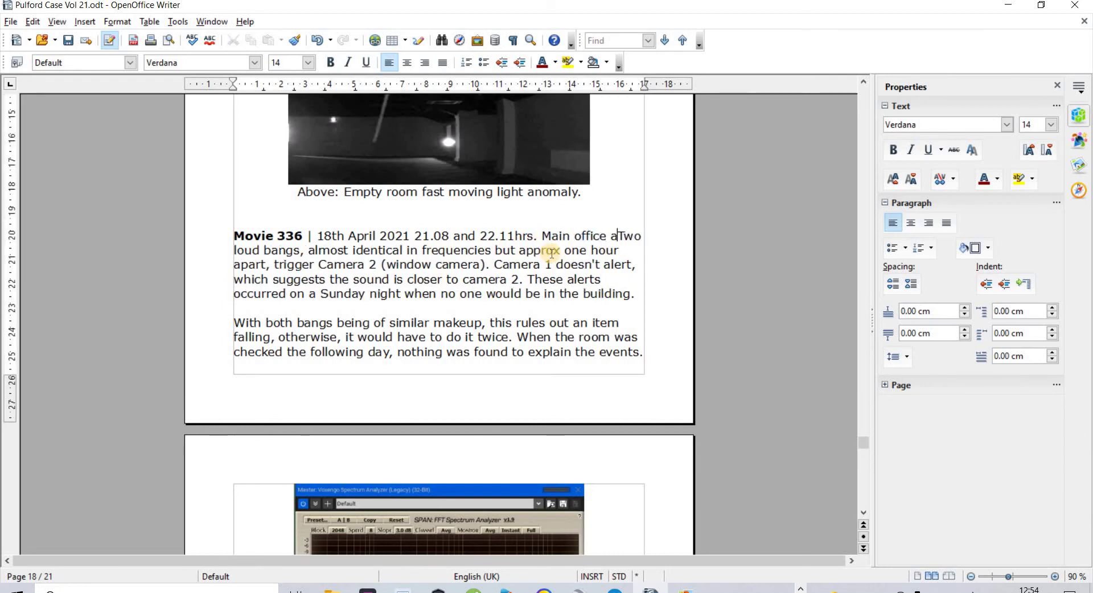
{"action": "type", "text": "rea"}
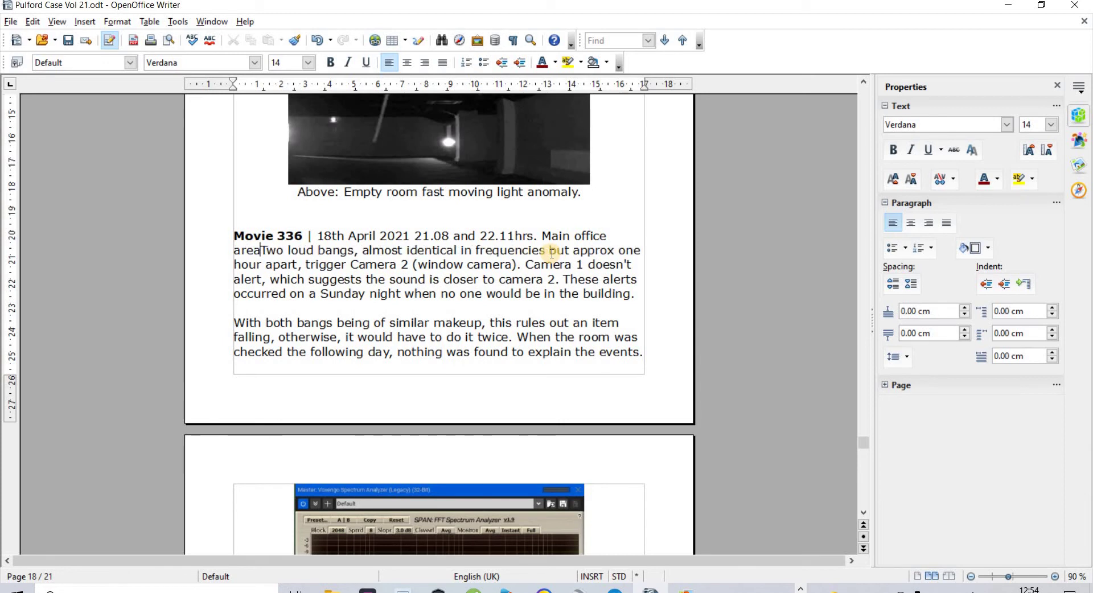
{"action": "type", "text": "."}
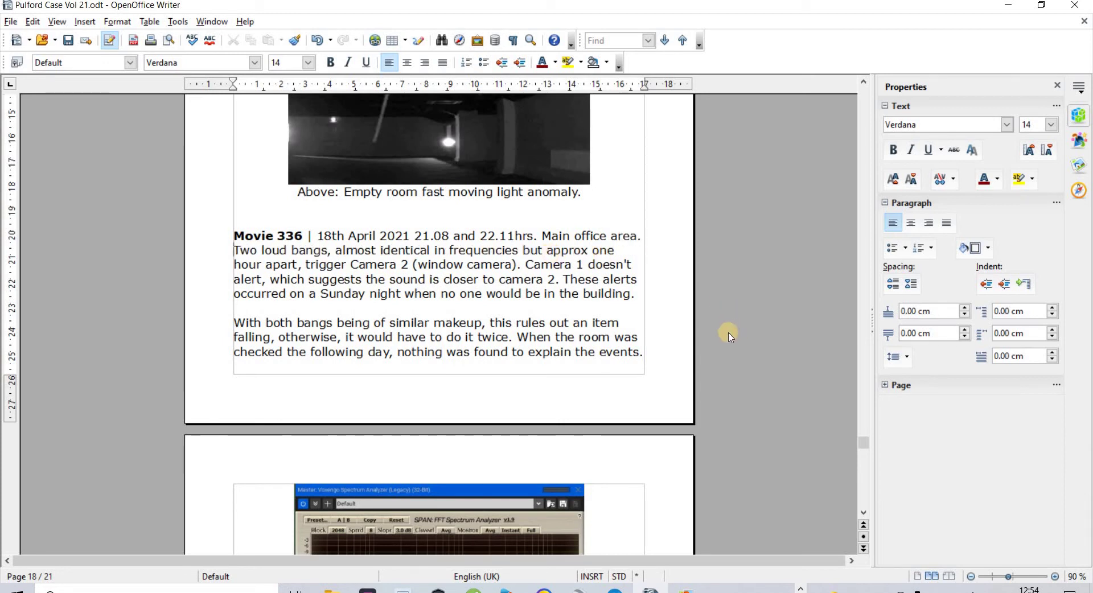
{"action": "left_click_drag", "start_coordinate": [866, 451], "coordinate": [864, 454]}
{"action": "mouse_move", "coordinate": [686, 589]}
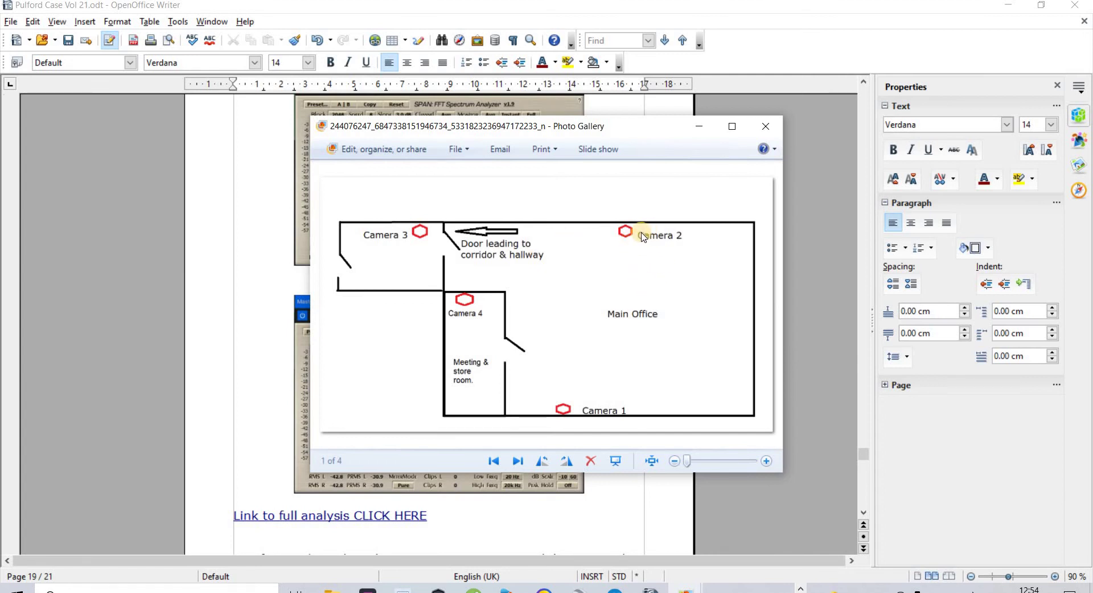
Close the floor plan, reopen the desktop BANG screenshot, and scroll Writer to page 19's spectra (21.08, 22.11)
{"action": "left_click", "coordinate": [766, 126]}
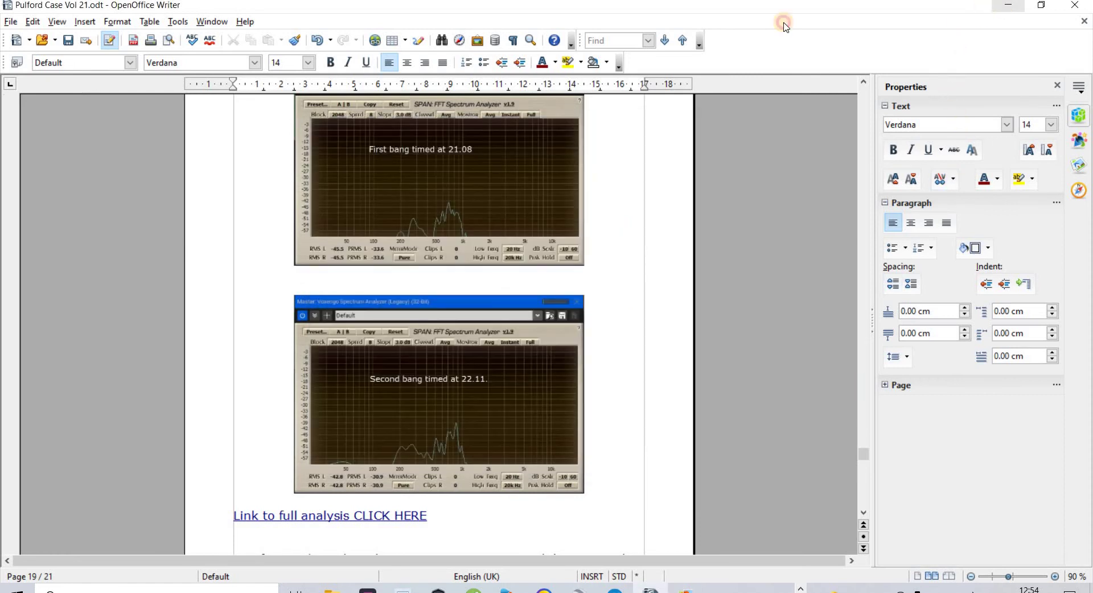
{"action": "left_click", "coordinate": [1009, 5]}
{"action": "double_click", "coordinate": [27, 447]}
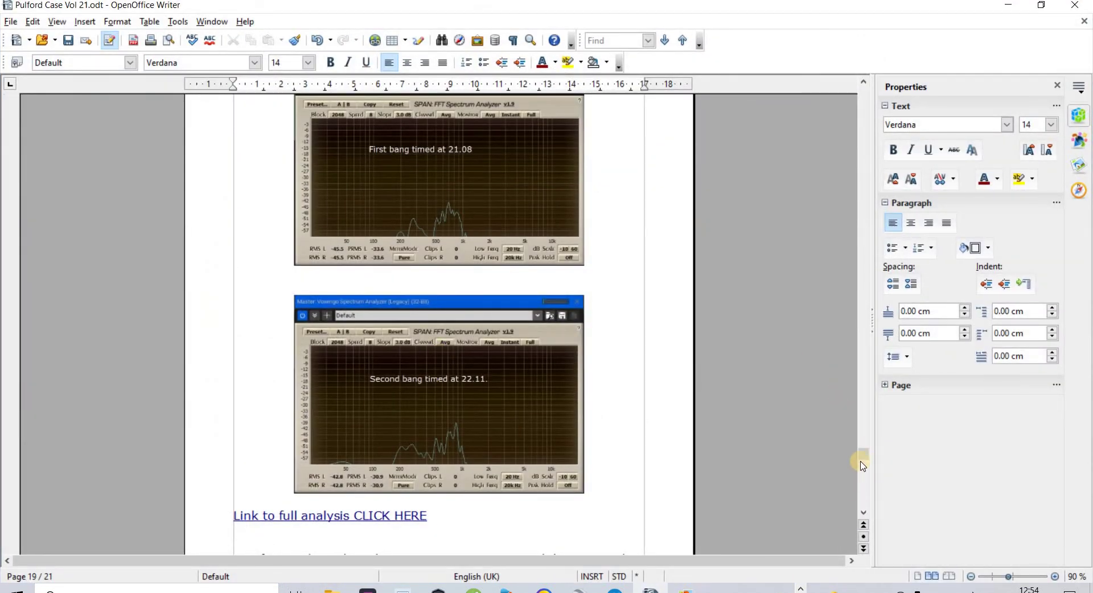
{"action": "mouse_move", "coordinate": [863, 459]}
{"action": "left_mouse_down"}
{"action": "mouse_move", "coordinate": [866, 493]}
{"action": "mouse_move", "coordinate": [874, 450]}
{"action": "left_mouse_up"}
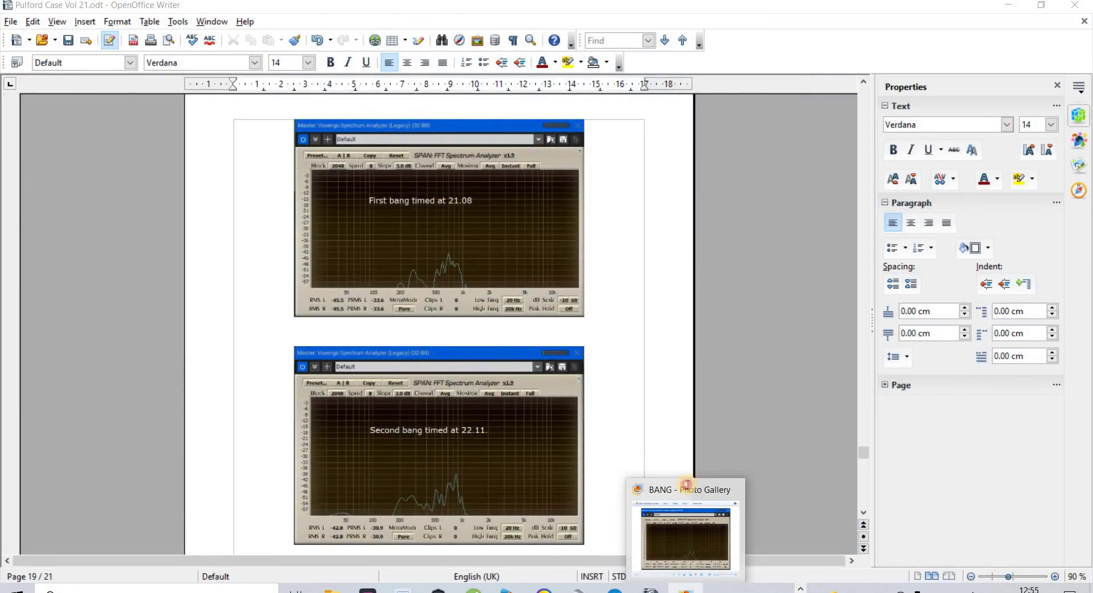
Place the BANG spectrum screenshot to the right of the page 19 spectra timed 21.08 and 22.11
{"action": "left_click", "coordinate": [687, 484]}
{"action": "left_click_drag", "start_coordinate": [615, 127], "coordinate": [904, 135]}
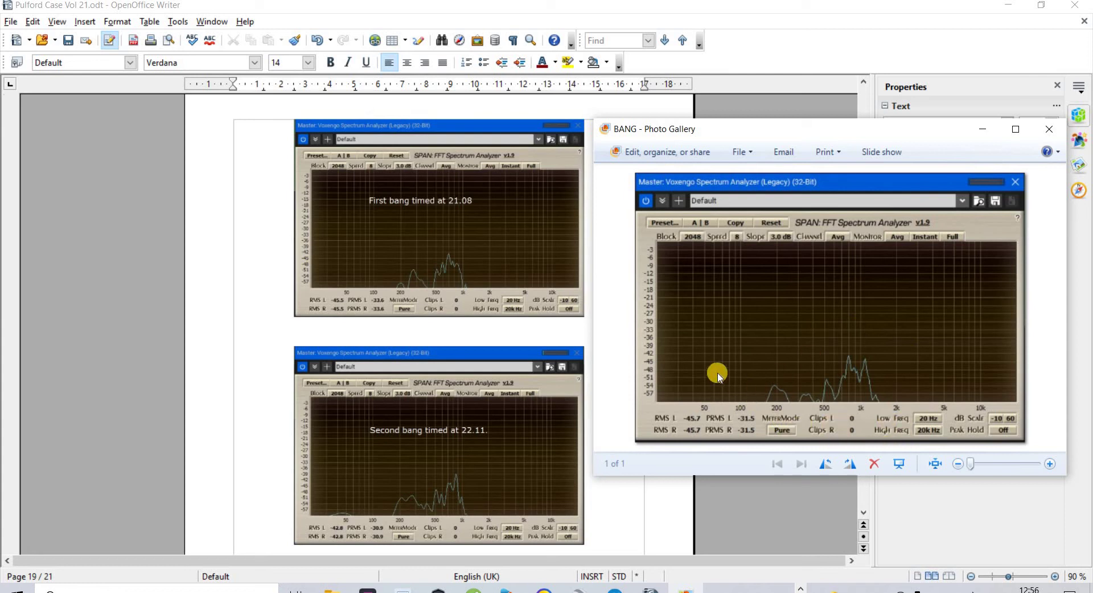
{"action": "left_click", "coordinate": [800, 589]}
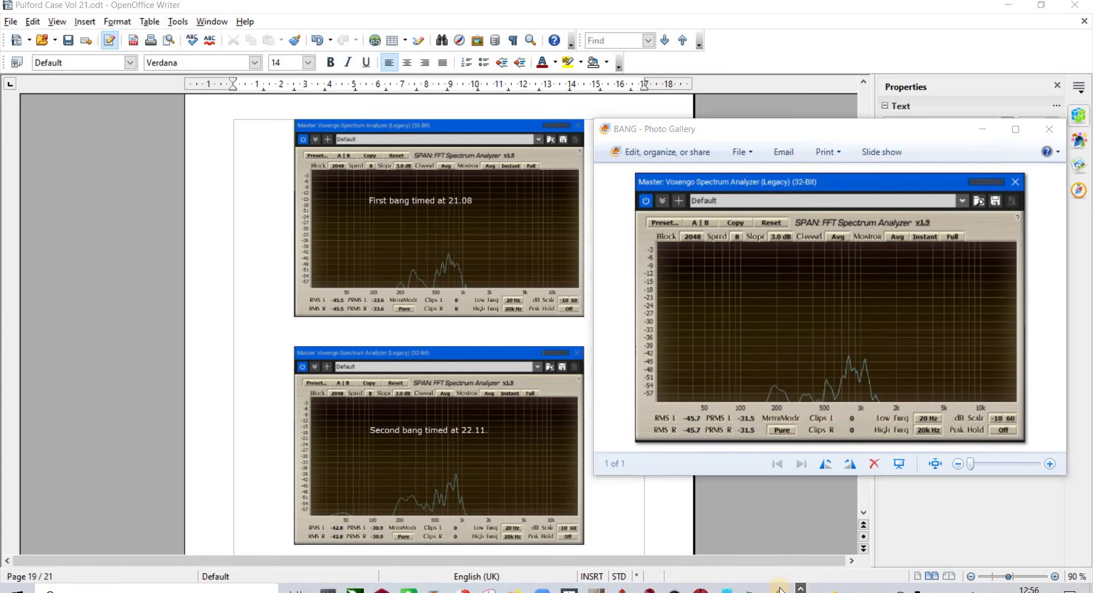
{"action": "left_click", "coordinate": [1008, 5]}
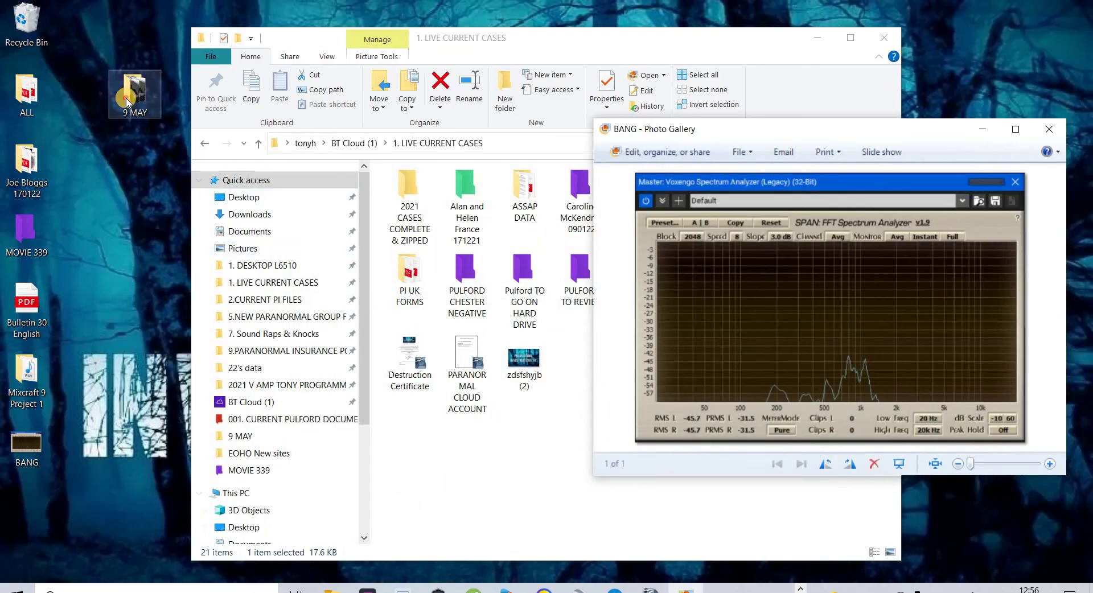
{"action": "left_click", "coordinate": [126, 102]}
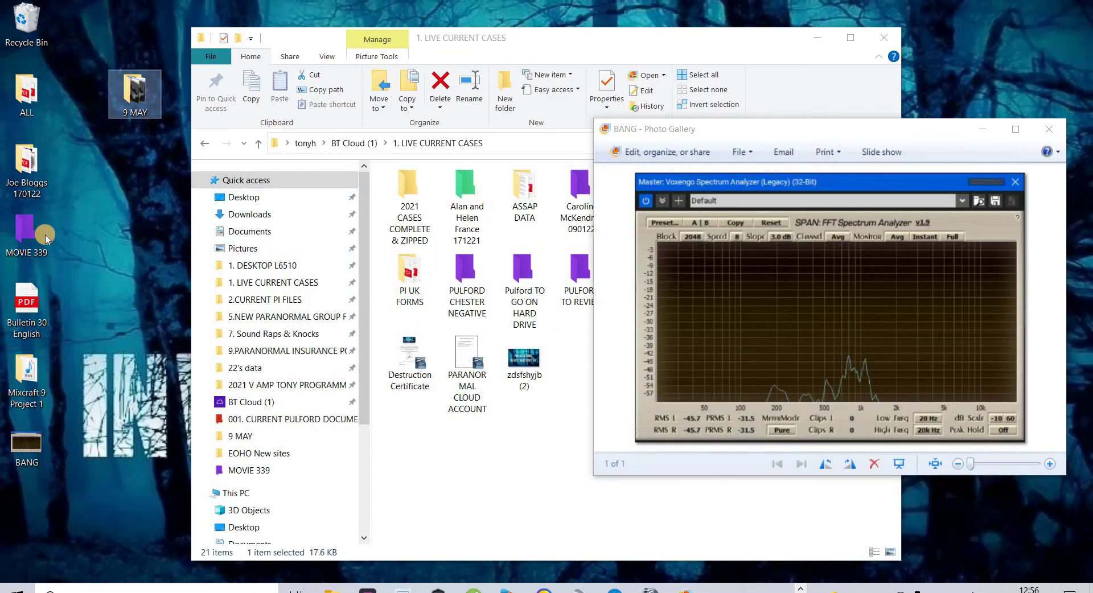
{"action": "double_click", "coordinate": [26, 230]}
{"action": "left_click", "coordinate": [428, 226]}
{"action": "double_click", "coordinate": [429, 225]}
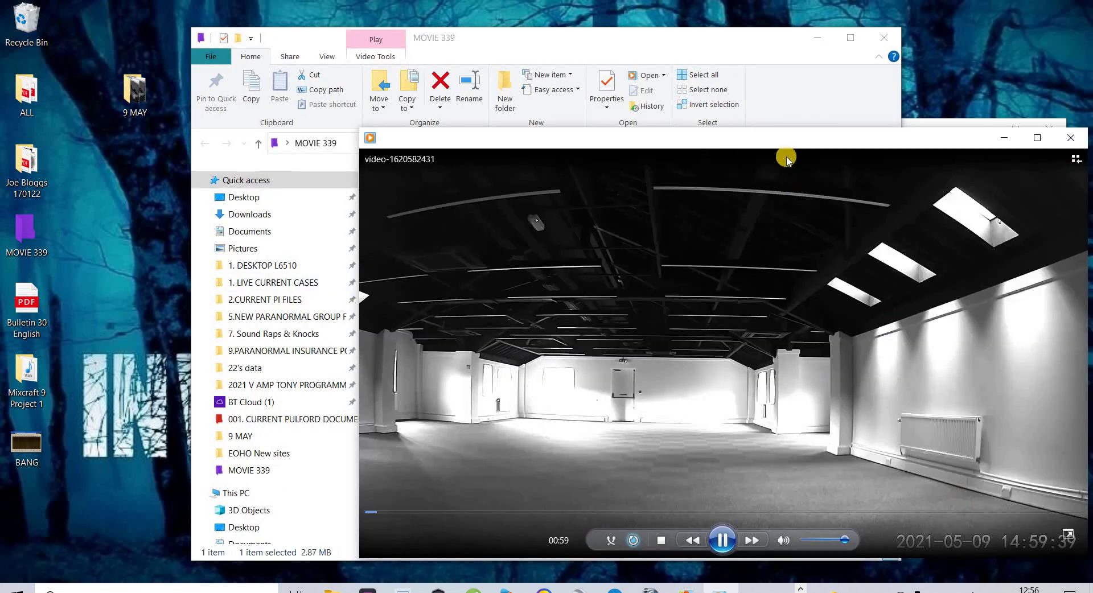
{"action": "left_click_drag", "start_coordinate": [783, 157], "coordinate": [542, 63]}
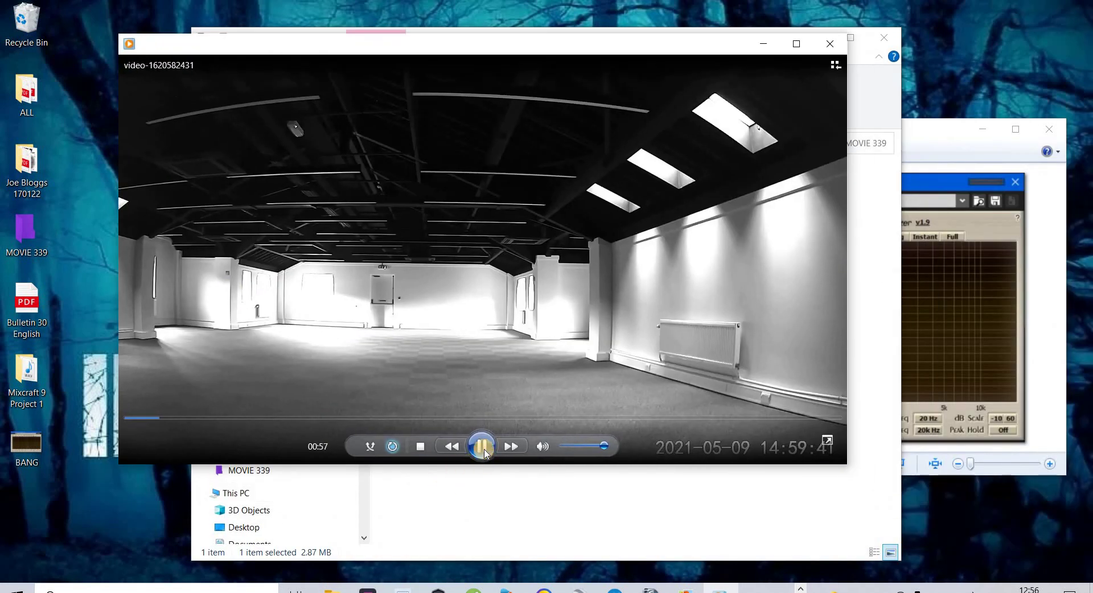
{"action": "left_click", "coordinate": [482, 448]}
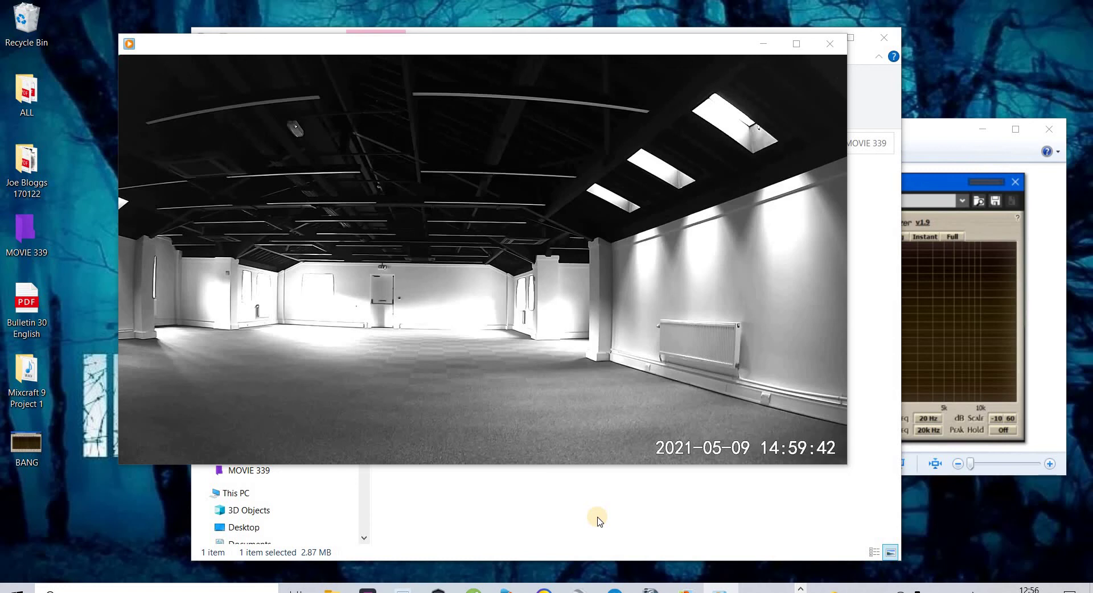
Rearrange the folder and player windows so the BANG spectrum screenshot sits in front
{"action": "left_click", "coordinate": [627, 473]}
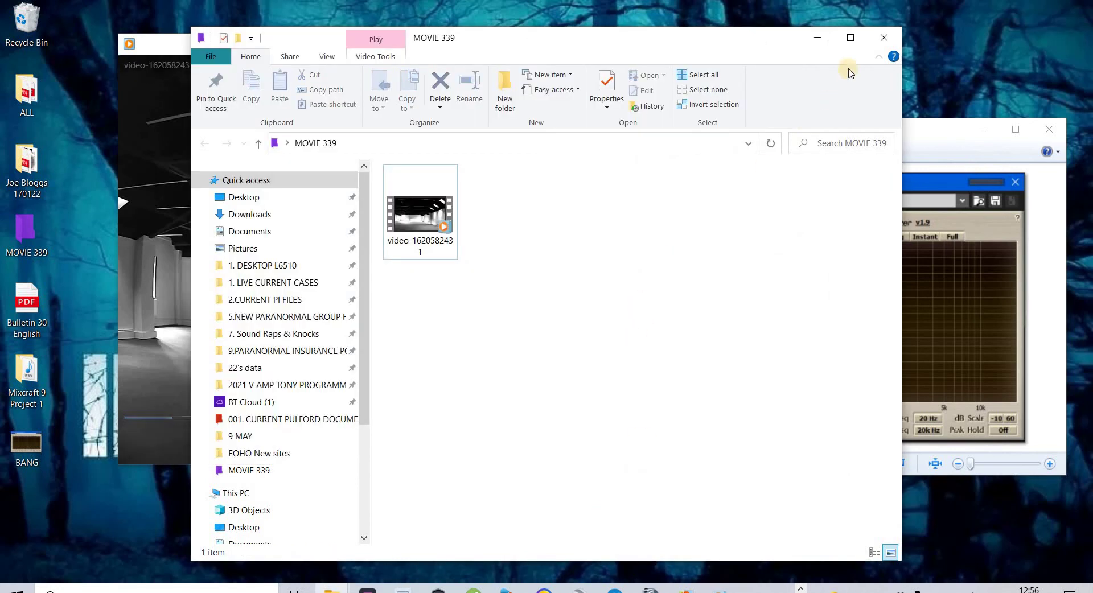
{"action": "left_click", "coordinate": [501, 354]}
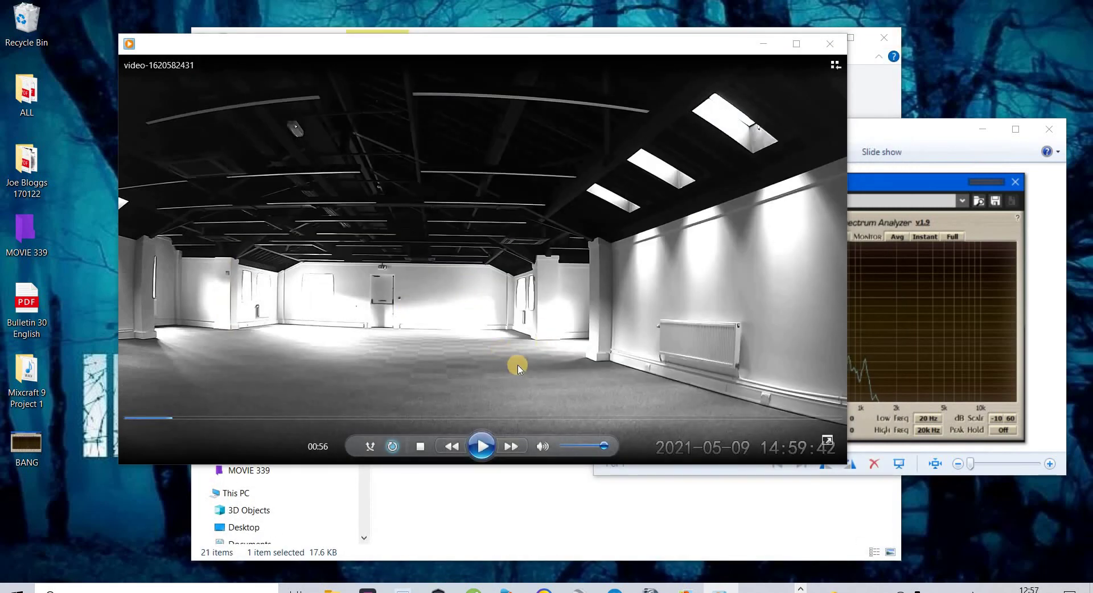
{"action": "left_click", "coordinate": [892, 186]}
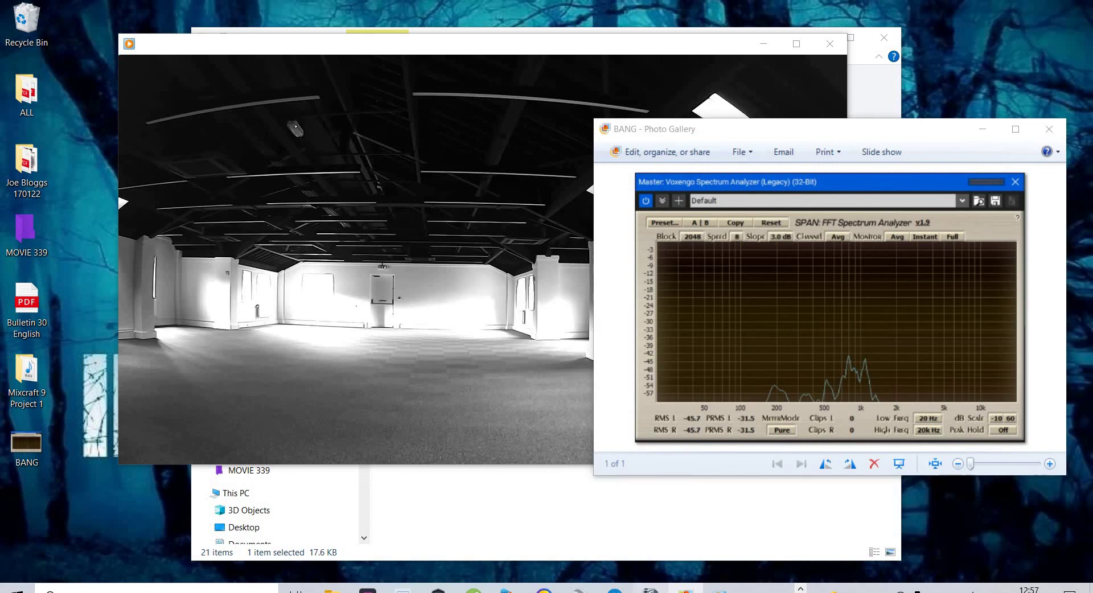
Scroll the Pulford report to page 20, then back up to the Movie 332 spectrum on page 16
{"action": "left_click", "coordinate": [686, 590]}
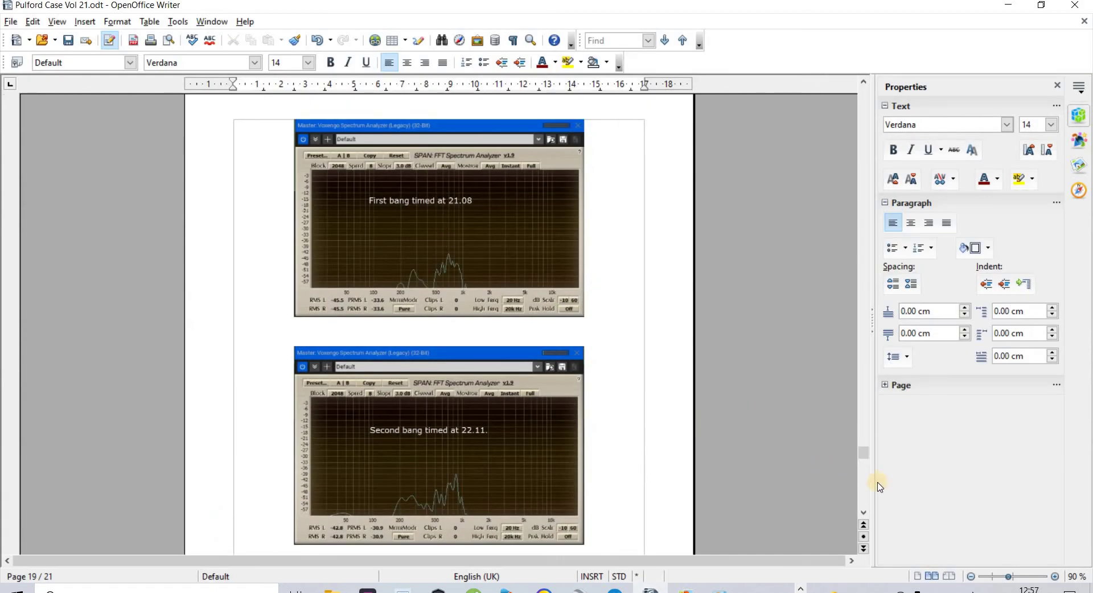
{"action": "mouse_move", "coordinate": [871, 454]}
{"action": "left_mouse_down"}
{"action": "mouse_move", "coordinate": [866, 444]}
{"action": "mouse_move", "coordinate": [867, 493]}
{"action": "left_mouse_up"}
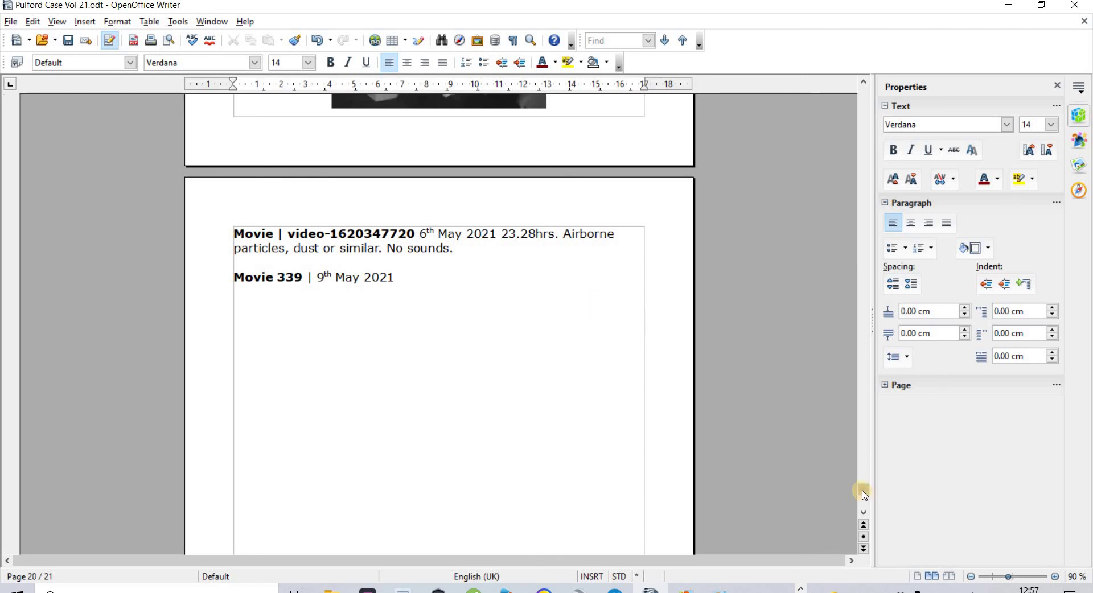
{"action": "mouse_move", "coordinate": [864, 484]}
{"action": "left_mouse_down"}
{"action": "mouse_move", "coordinate": [869, 408]}
{"action": "mouse_move", "coordinate": [662, 401]}
{"action": "mouse_move", "coordinate": [863, 415]}
{"action": "mouse_move", "coordinate": [863, 394]}
{"action": "left_mouse_up"}
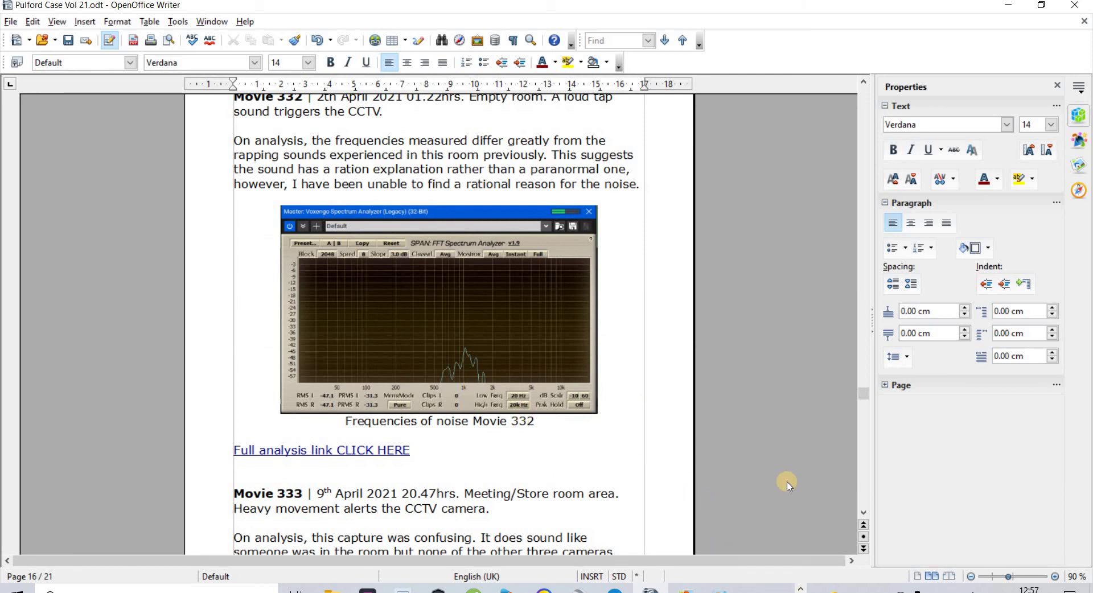
Reopen the BANG screenshot from the desktop and close the duplicate window
{"action": "left_click", "coordinate": [1009, 4]}
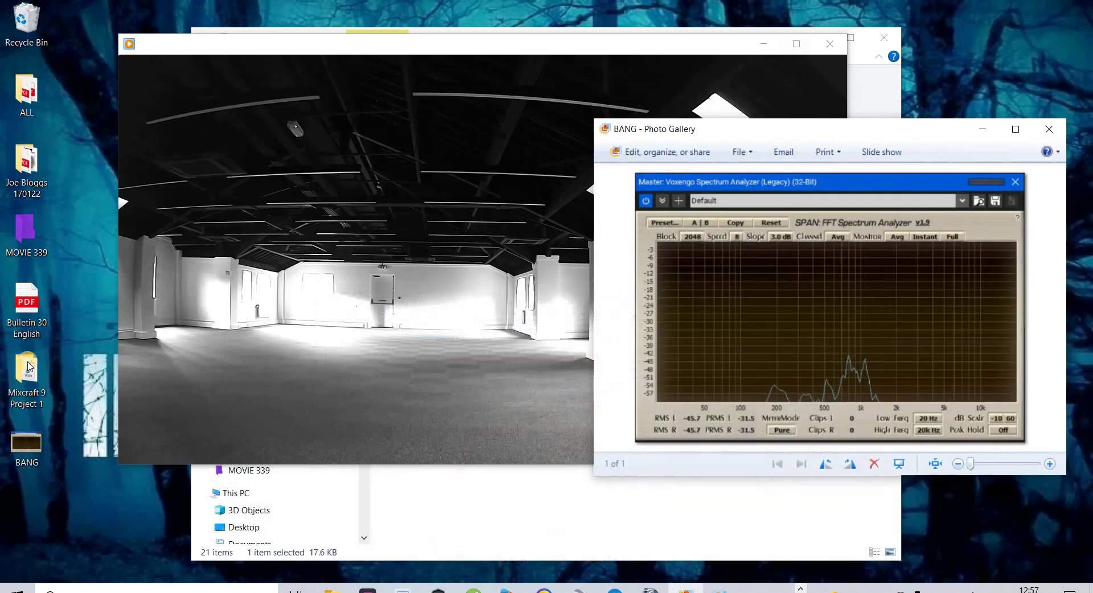
{"action": "double_click", "coordinate": [27, 444]}
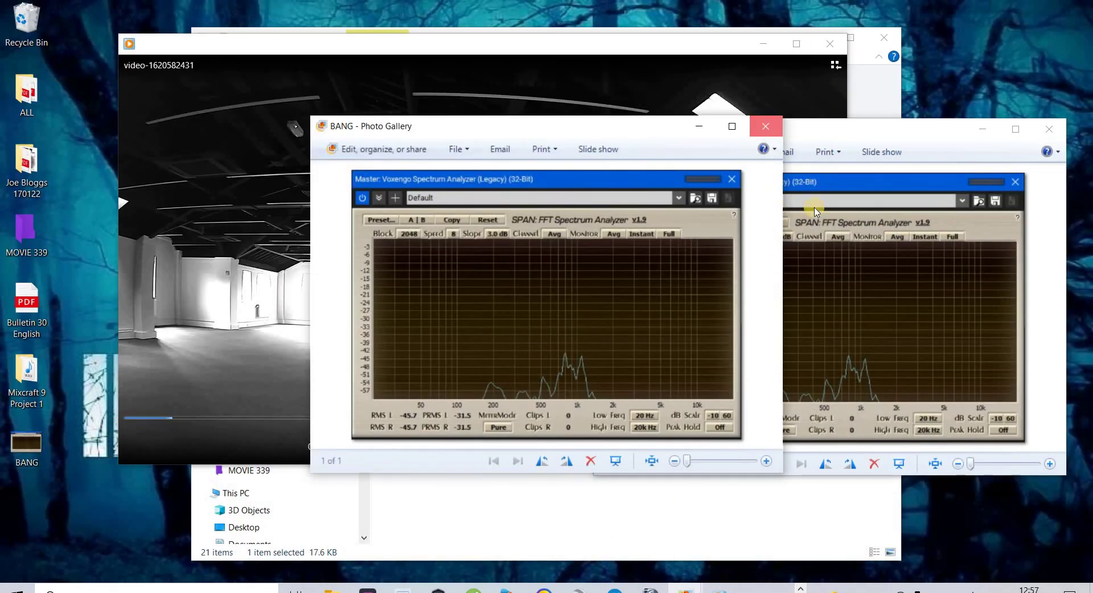
{"action": "left_click", "coordinate": [766, 126]}
{"action": "left_click", "coordinate": [585, 315]}
Show the BANG spectrum over the Movie 332 spectrum, then close Photo Gallery
{"action": "left_click", "coordinate": [651, 590]}
{"action": "left_click", "coordinate": [715, 489]}
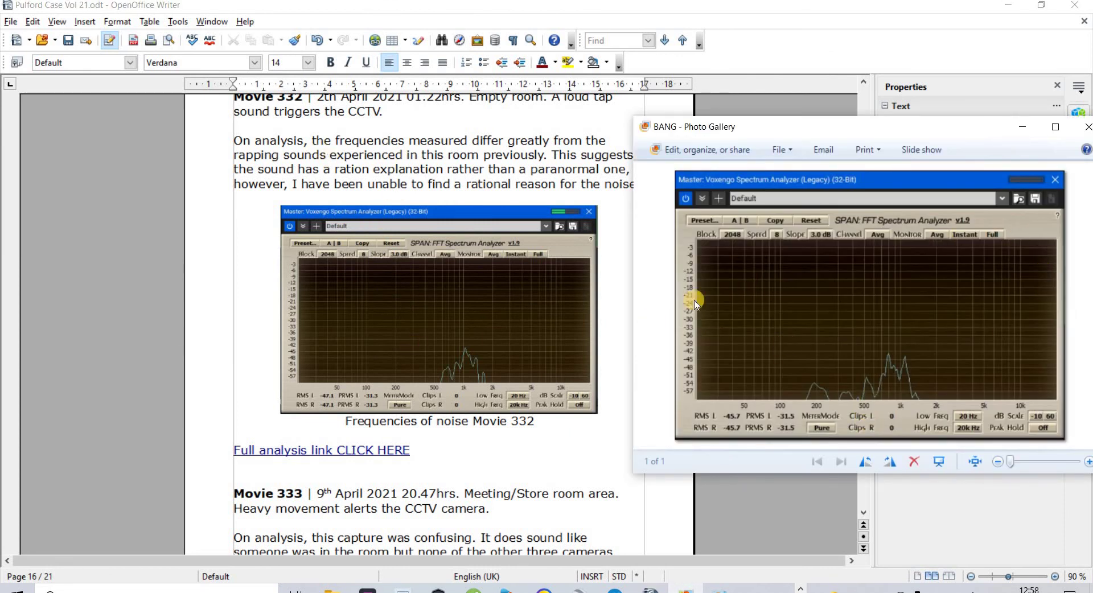
{"action": "left_click", "coordinate": [825, 191]}
{"action": "left_click", "coordinate": [866, 185]}
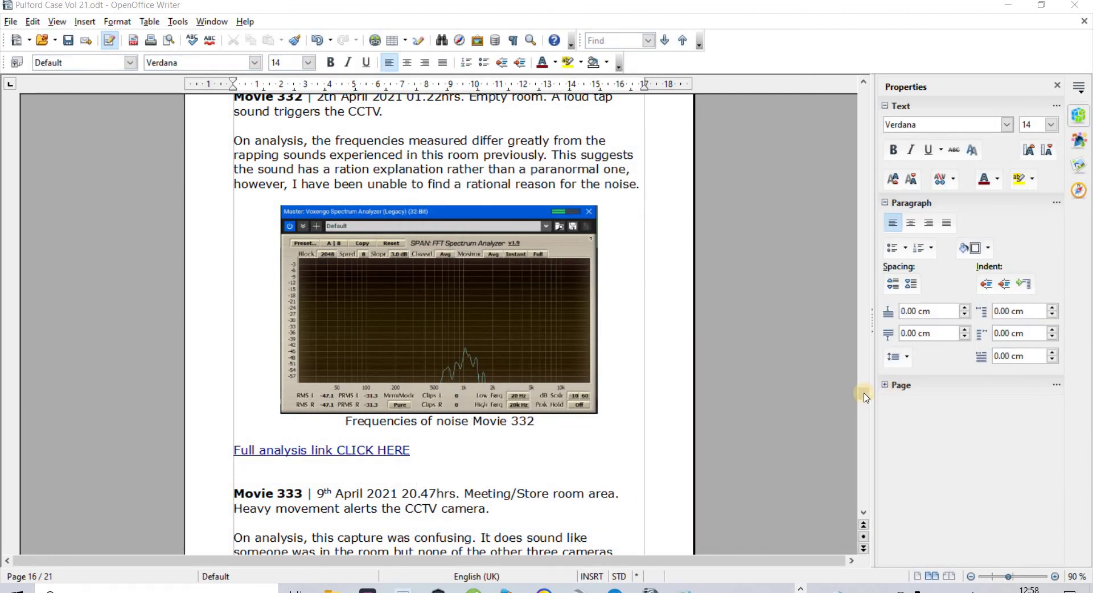
Scroll down to page 21 of 21, ending at the 'Movie 339 | 9th May 2021' heading
{"action": "left_click_drag", "start_coordinate": [866, 397], "coordinate": [866, 412]}
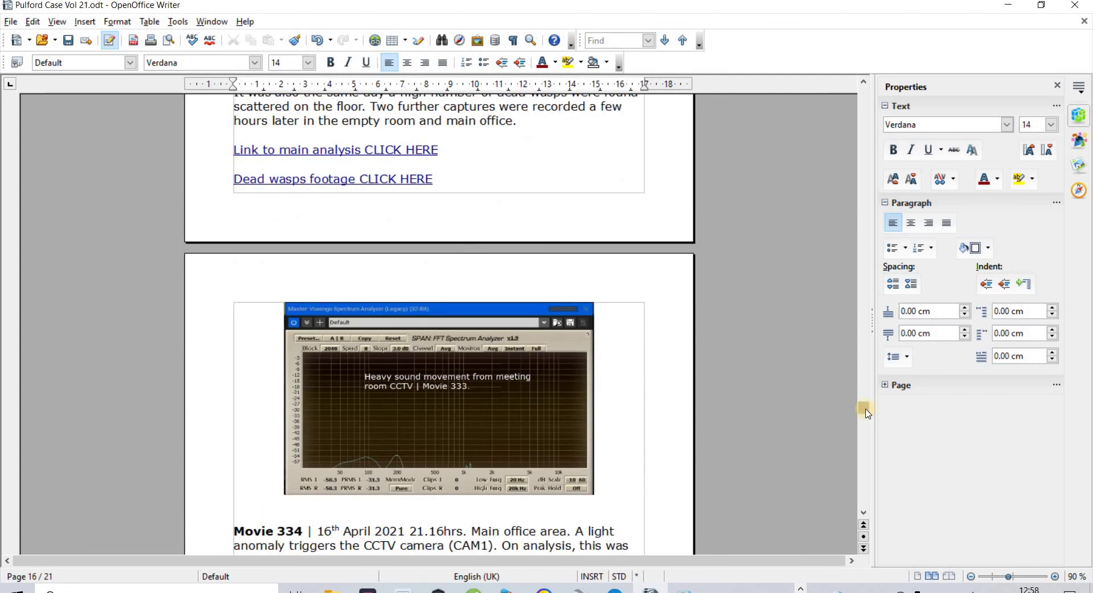
{"action": "left_click_drag", "start_coordinate": [866, 410], "coordinate": [842, 489]}
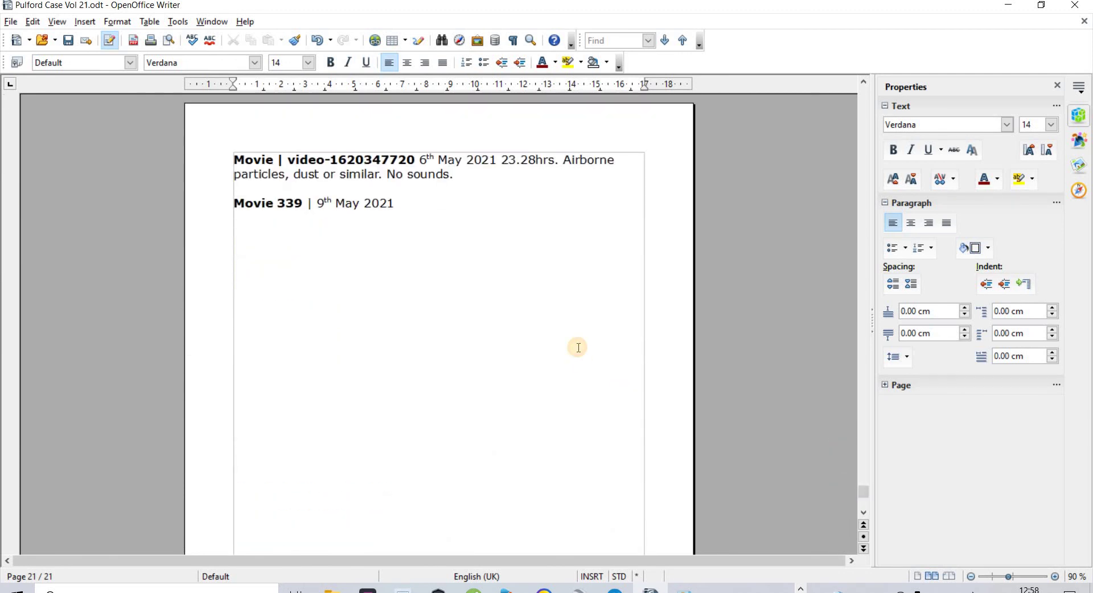